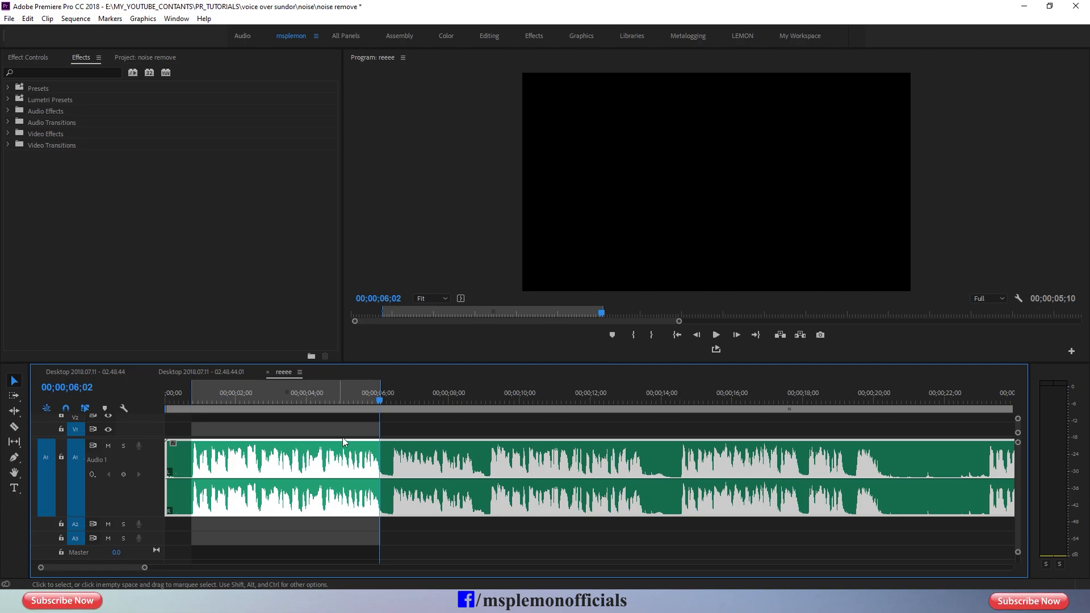
Turn on loop playback for the marked range in the program monitor
click(717, 350)
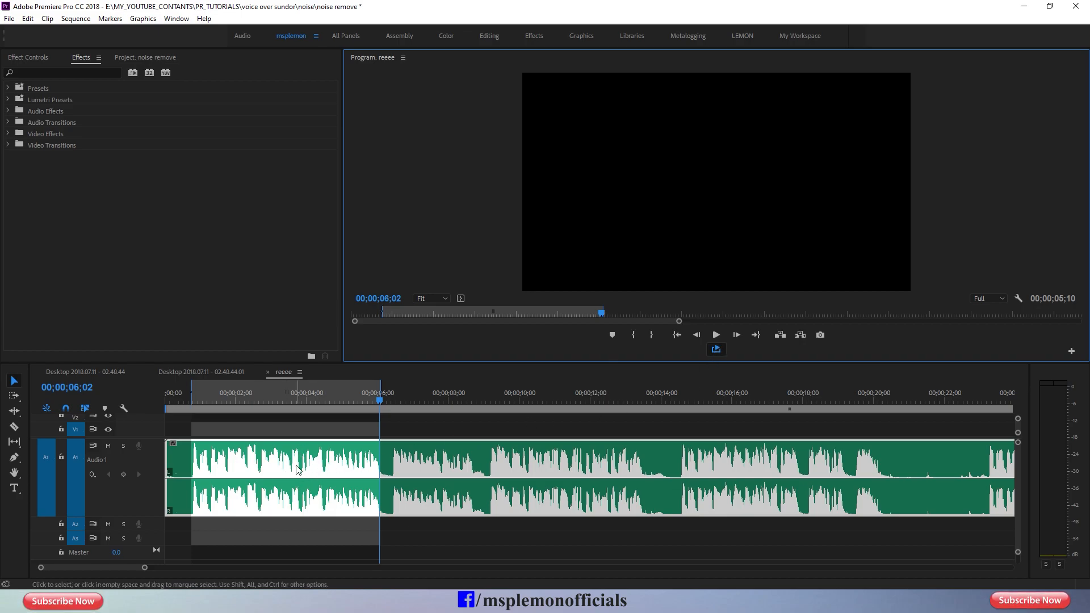
click(716, 350)
click(1070, 352)
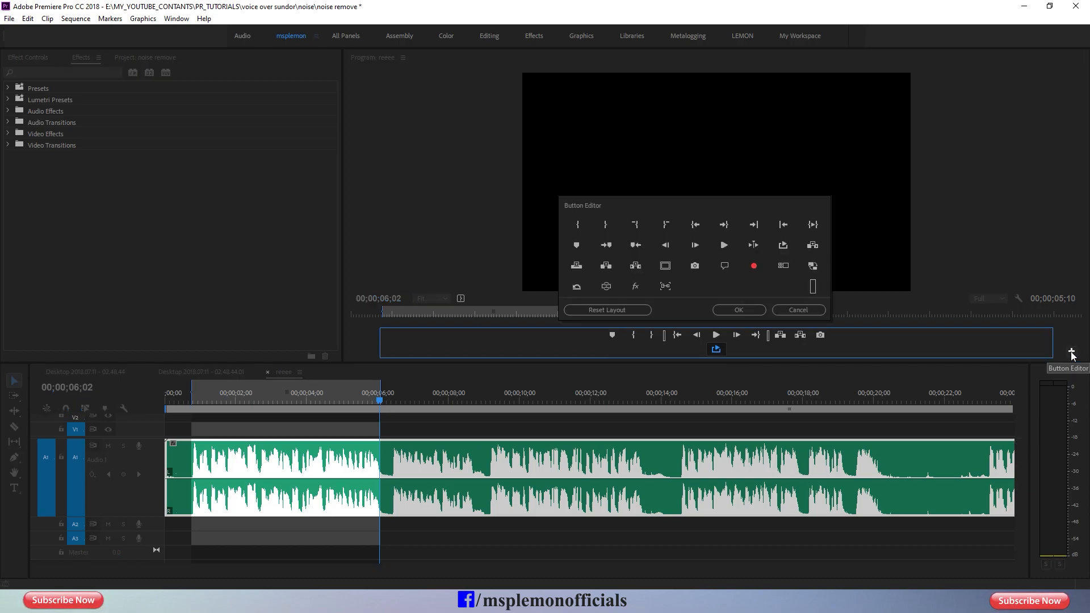
drag(783, 248, 804, 276)
drag(851, 347, 858, 336)
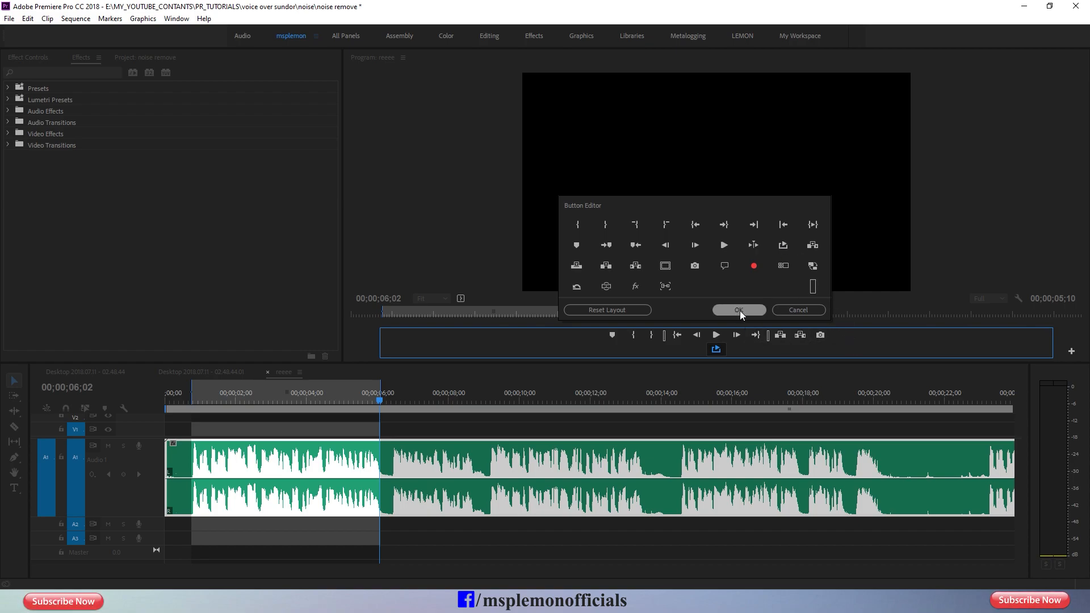
click(801, 310)
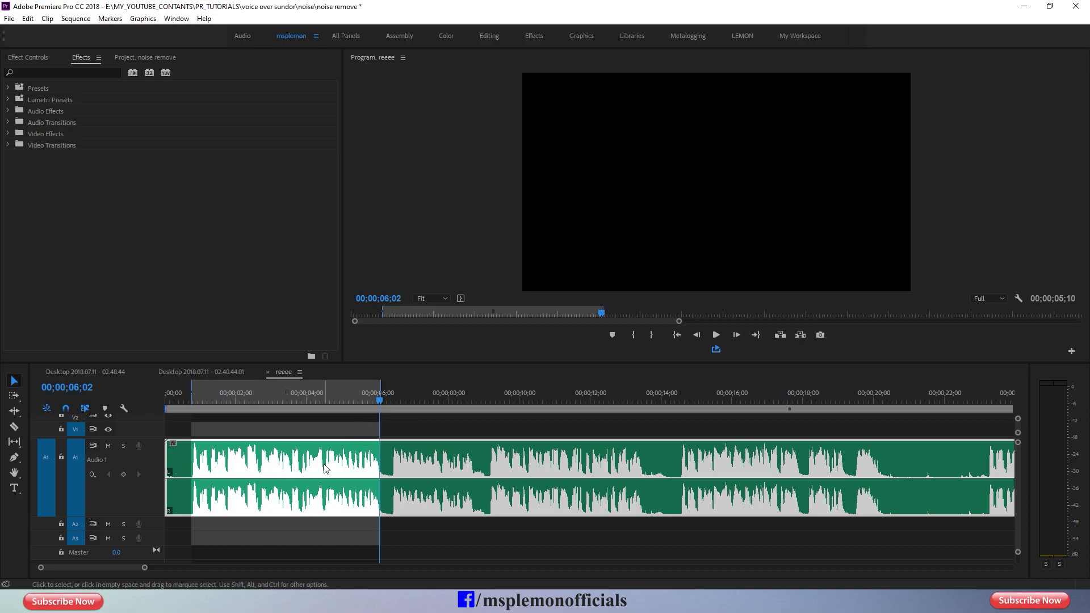
Play the marked in-to-out range of the sequence on loop to hear the original audio, then stop playback
click(716, 335)
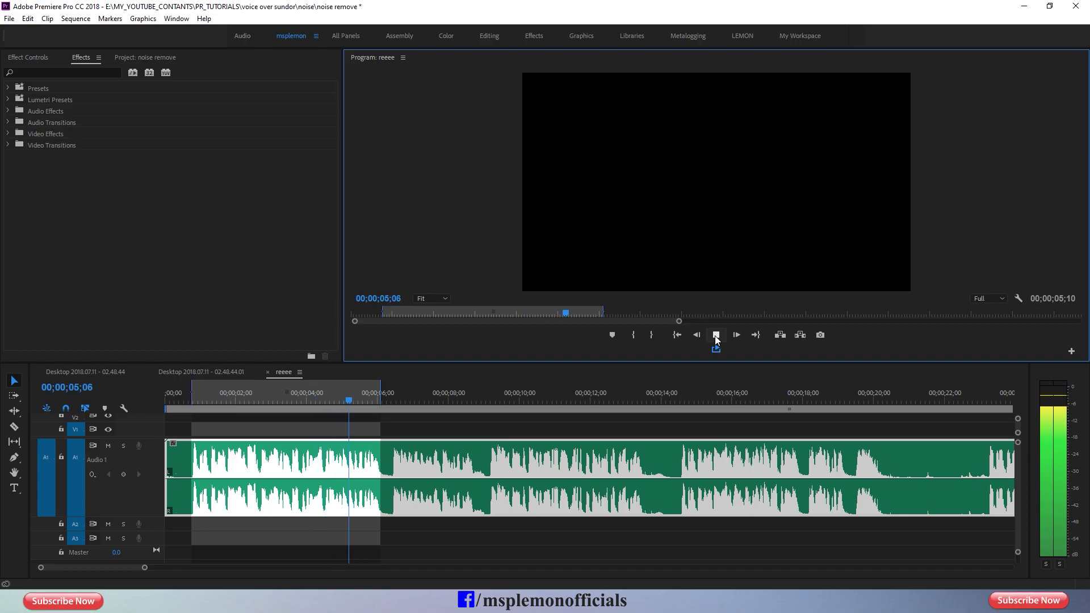
click(716, 335)
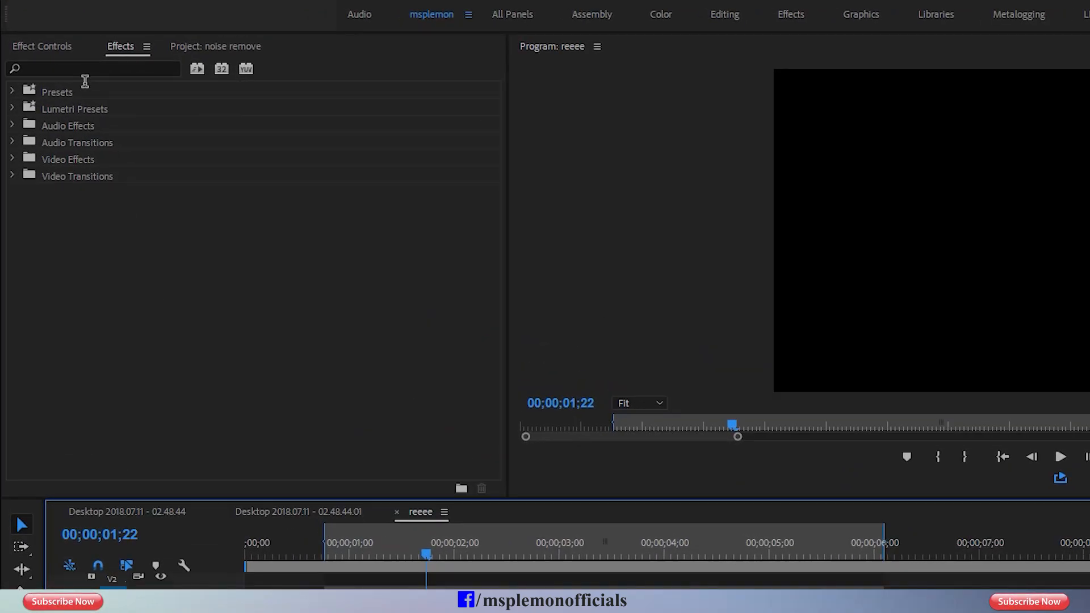
Search the effects for "para" and apply the Parametric Equalizer audio effect to the clip on track A1
click(86, 69)
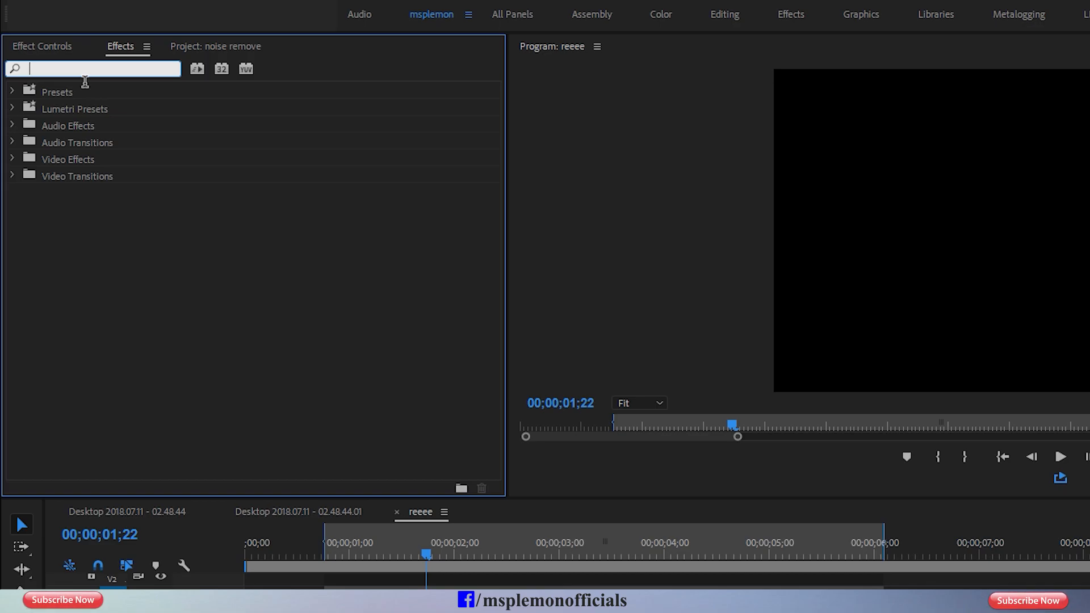
text(para)
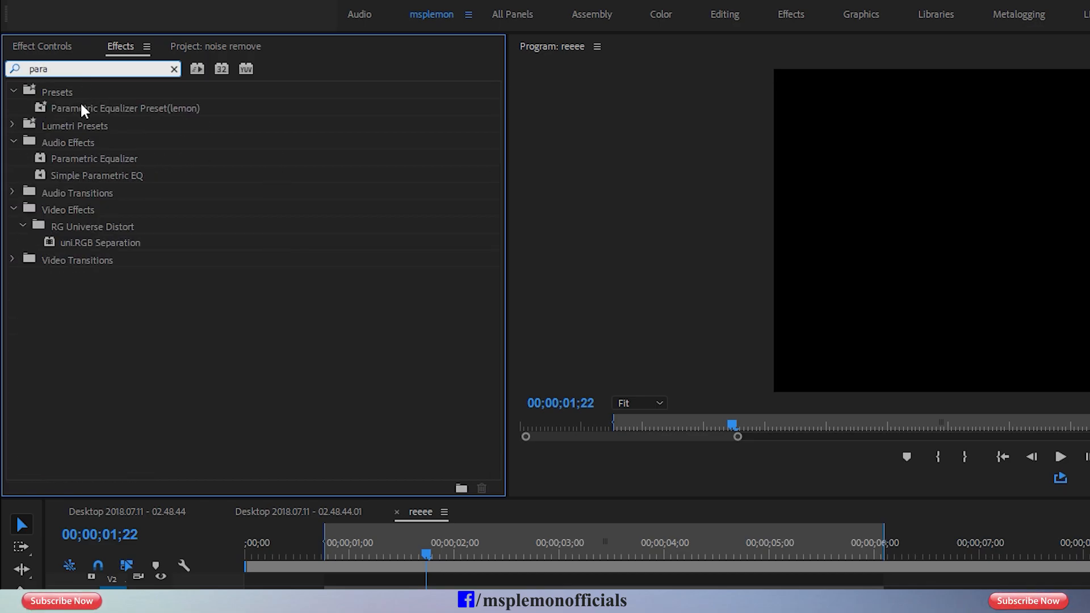
click(83, 144)
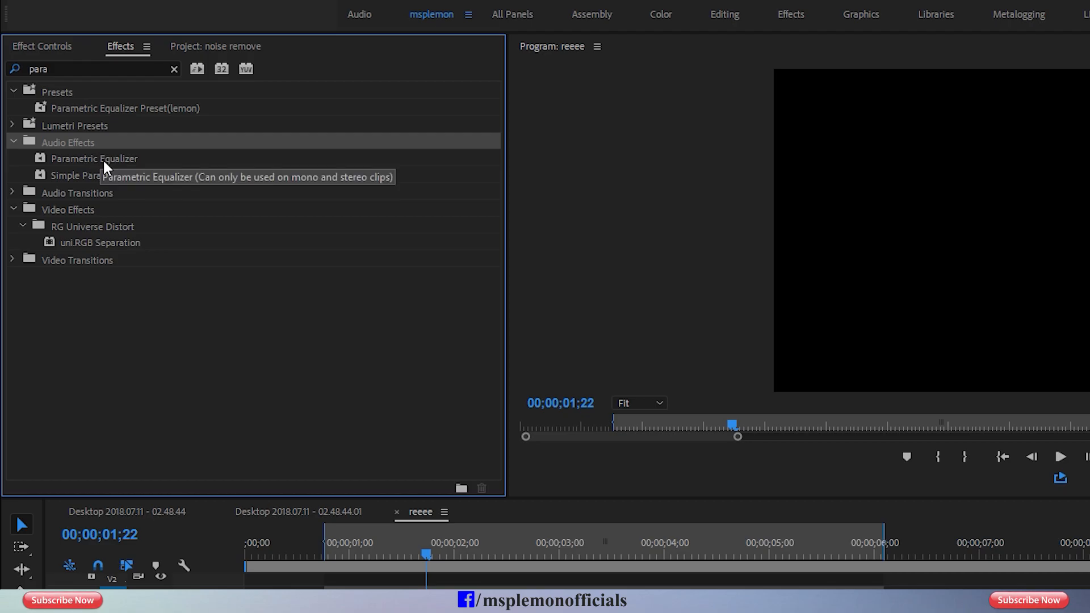
drag(80, 159, 256, 317)
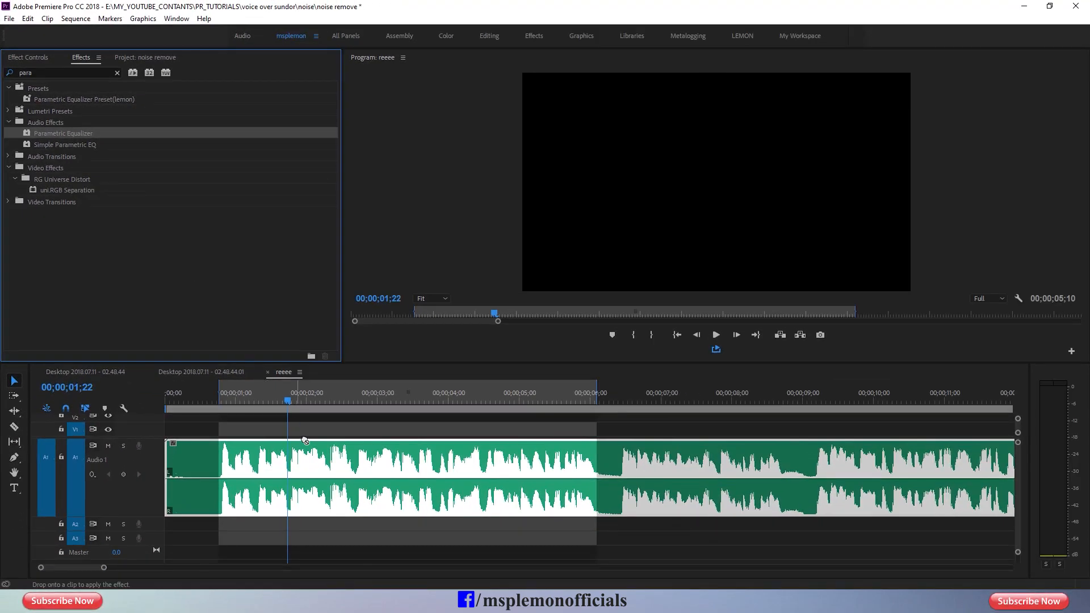
mouse_move(304, 440)
mouse_down()
mouse_move(316, 465)
mouse_move(299, 460)
mouse_up()
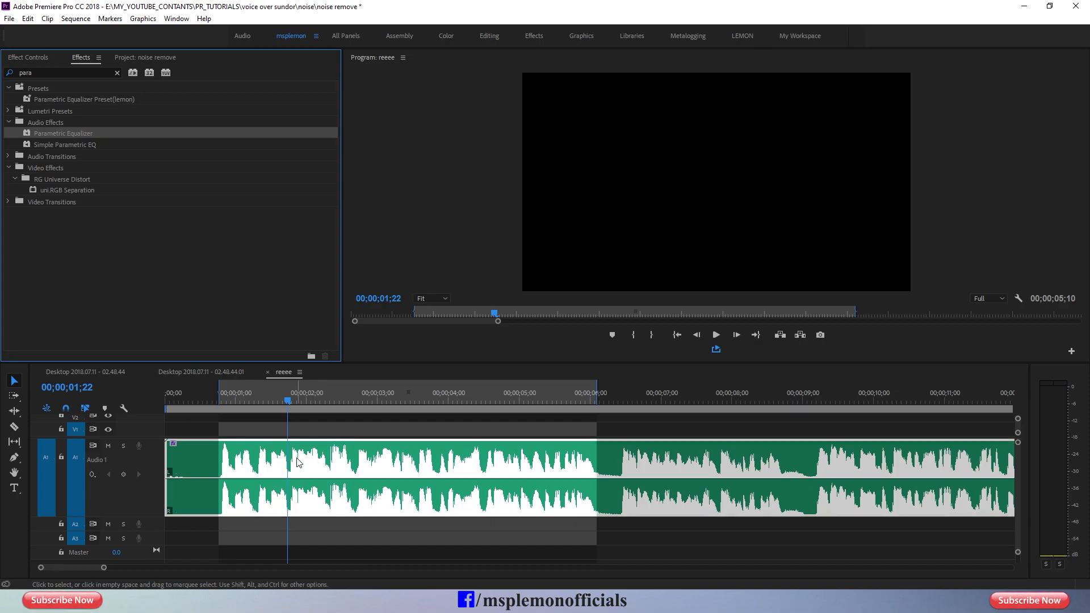
Open the custom setup editor of the clip's Parametric Equalizer and move its window aside
click(39, 59)
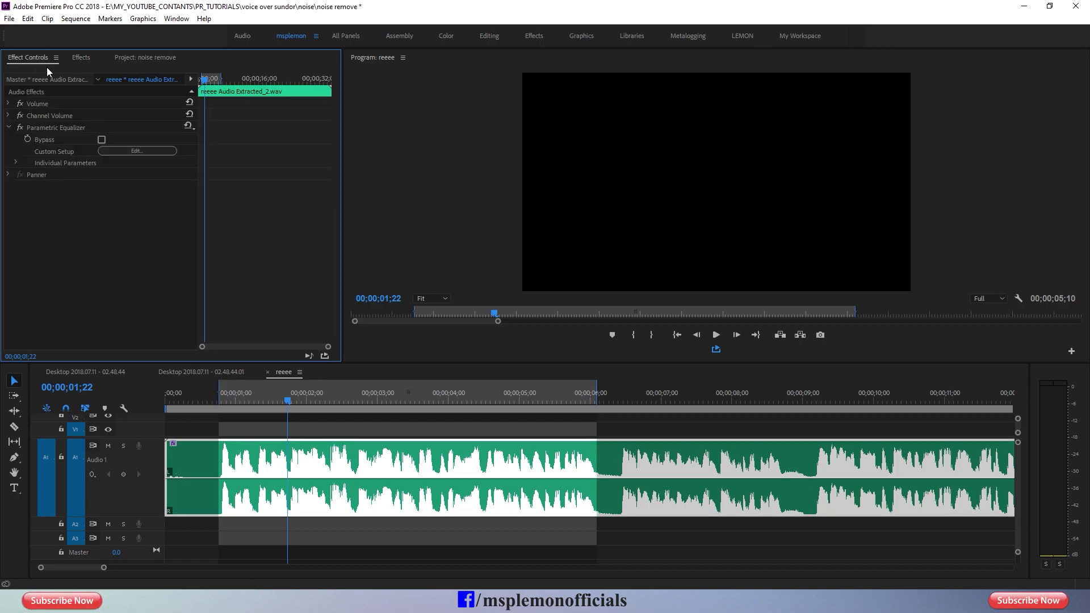
click(54, 129)
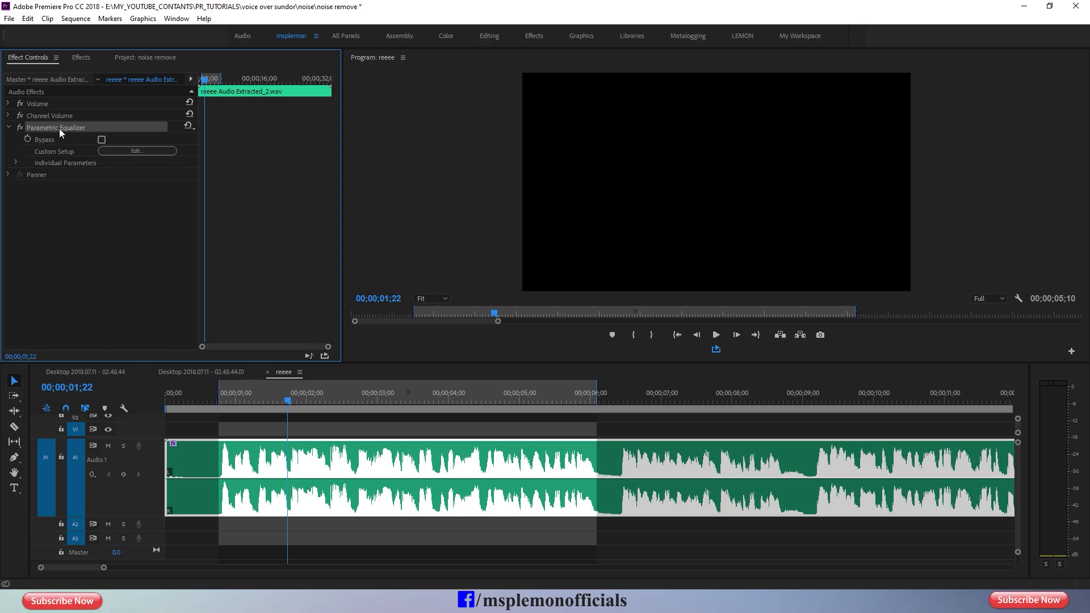
click(138, 152)
drag(563, 168, 284, 71)
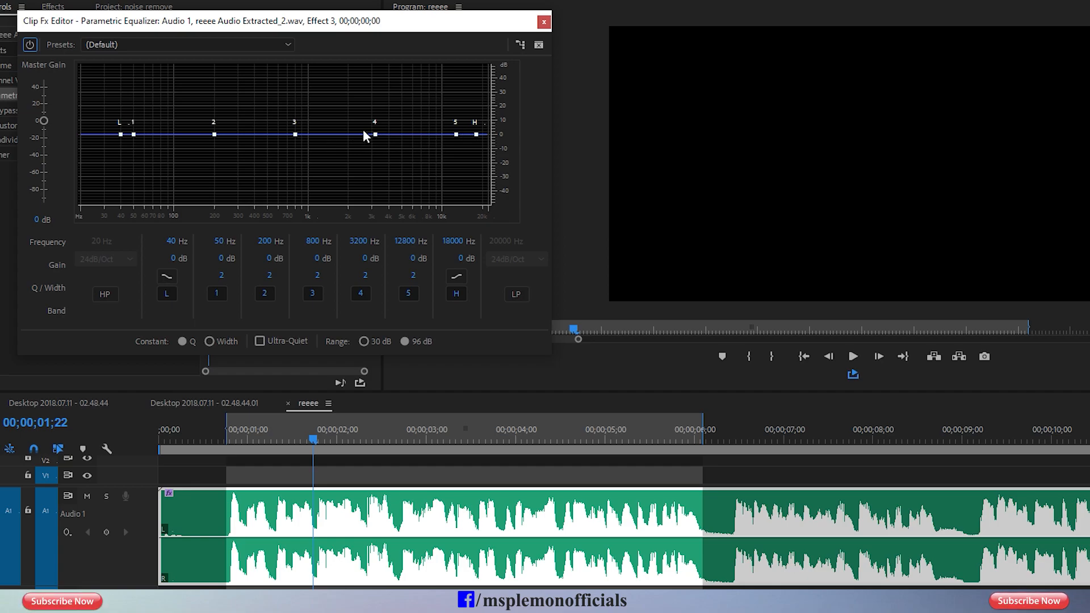
mouse_move(295, 134)
mouse_down()
mouse_move(294, 115)
mouse_move(295, 135)
mouse_up()
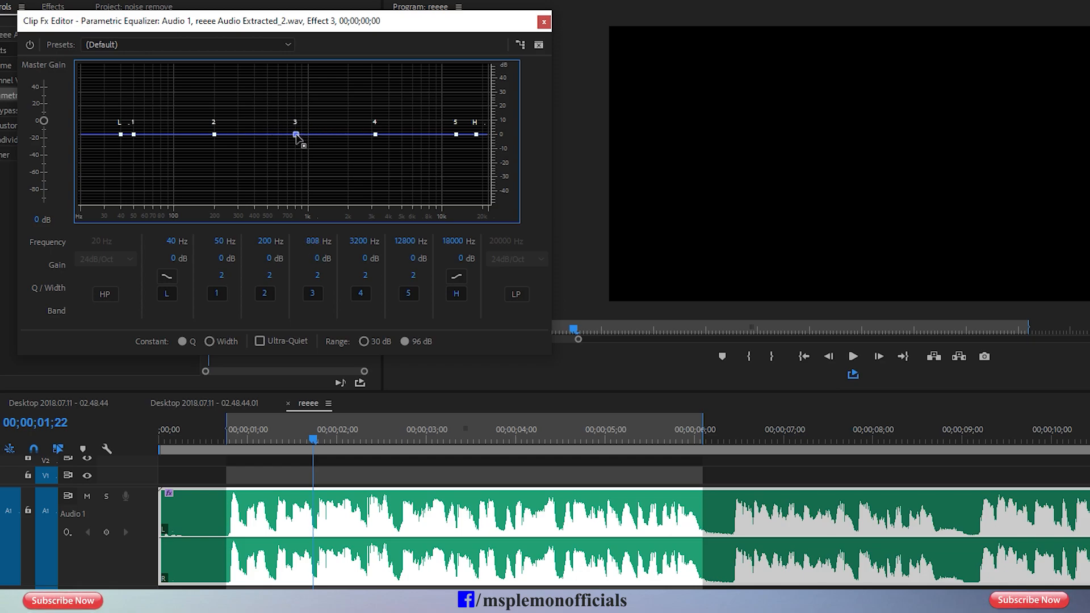
click(96, 45)
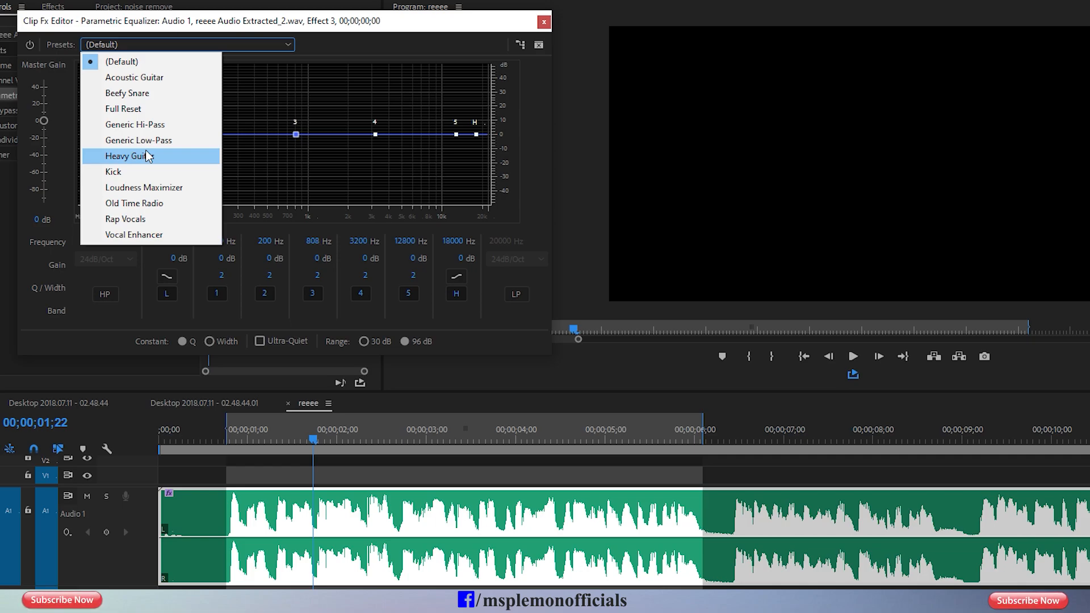
click(343, 48)
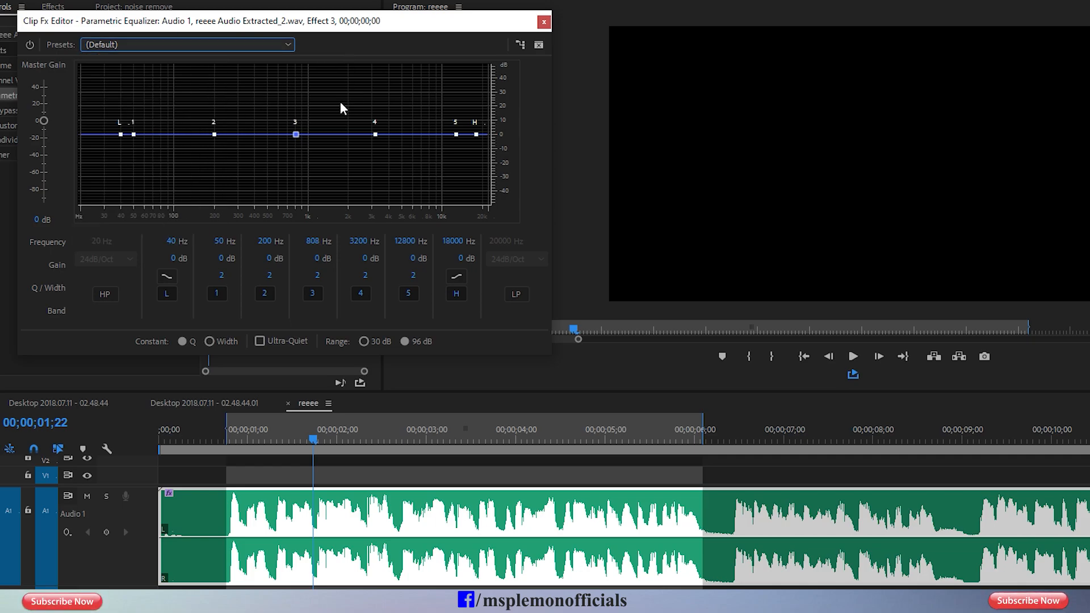
Play the range and set the high shelf to about 19741 Hz at -3.5 dB, band 5 to 12528 Hz at 2.5 dB, band 4 to 3011 Hz at 8.6 dB
mouse_move(296, 134)
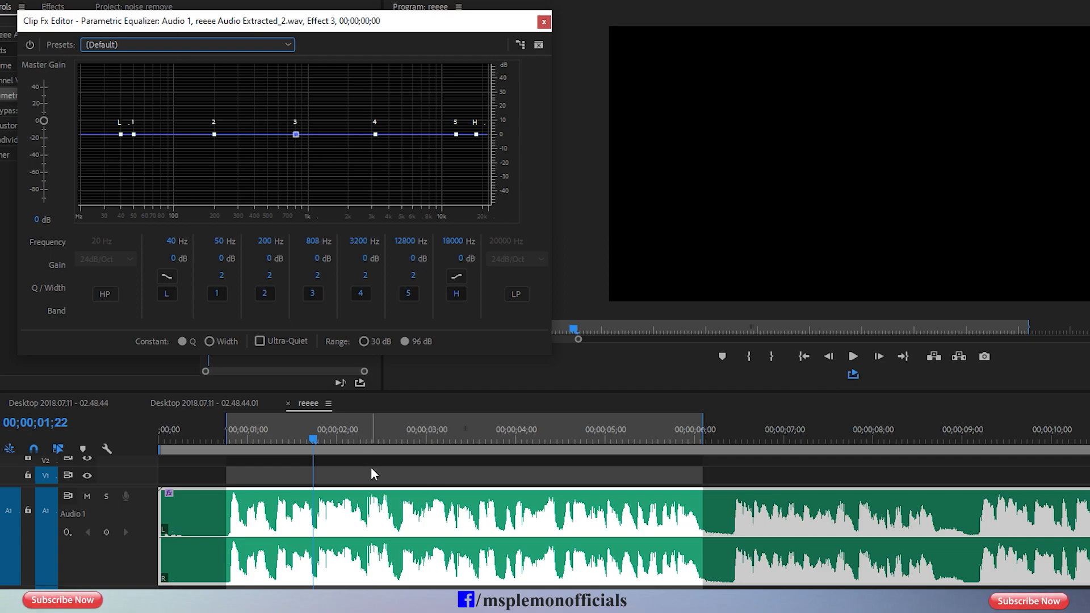
key(space)
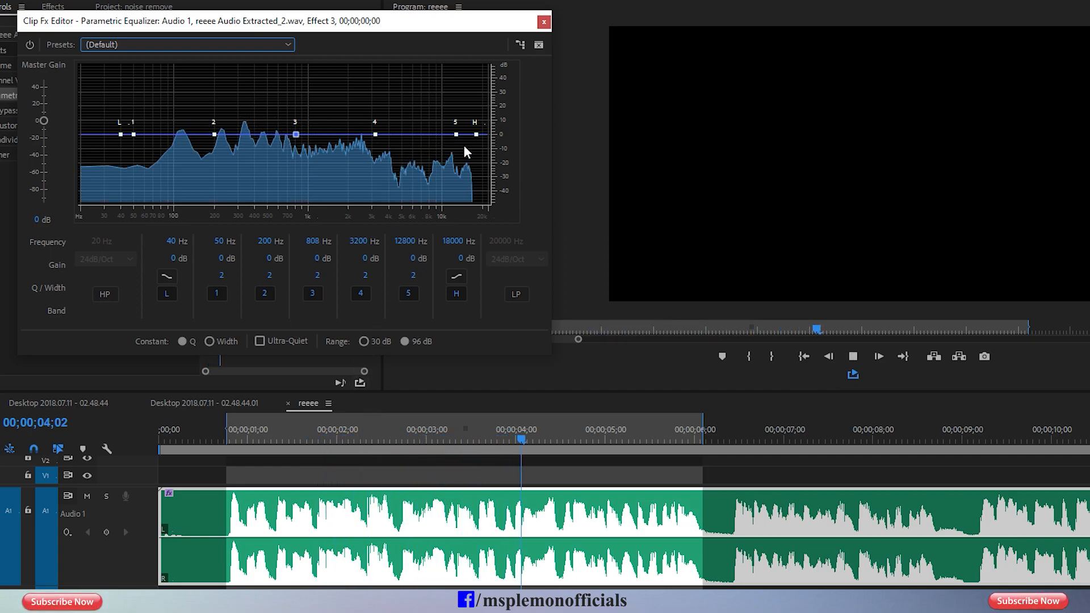
drag(476, 135, 456, 131)
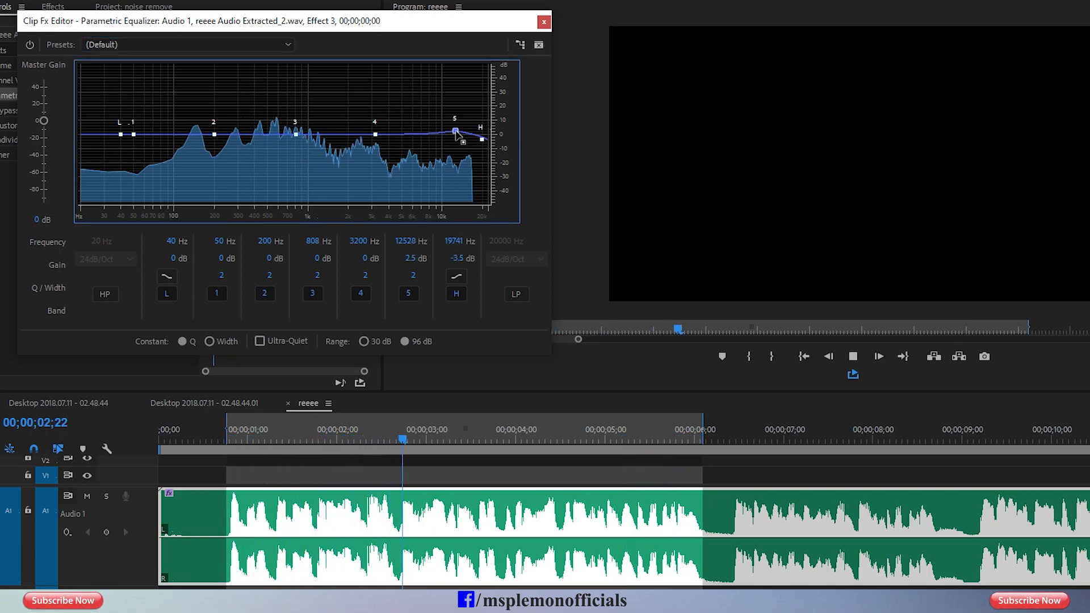
drag(375, 135, 372, 122)
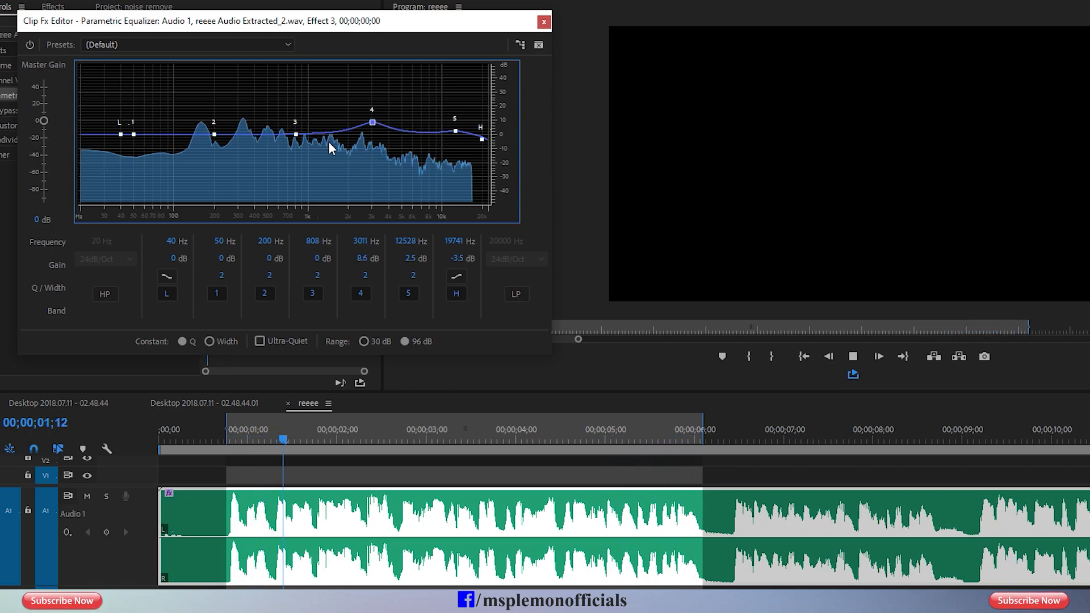
Set band 3 to about 770 Hz at -11.1 dB, band 2 to 199 Hz at 5.6 dB, band 1 to -0.2 dB, low shelf to 24 Hz at 16.2 dB
drag(297, 135, 294, 153)
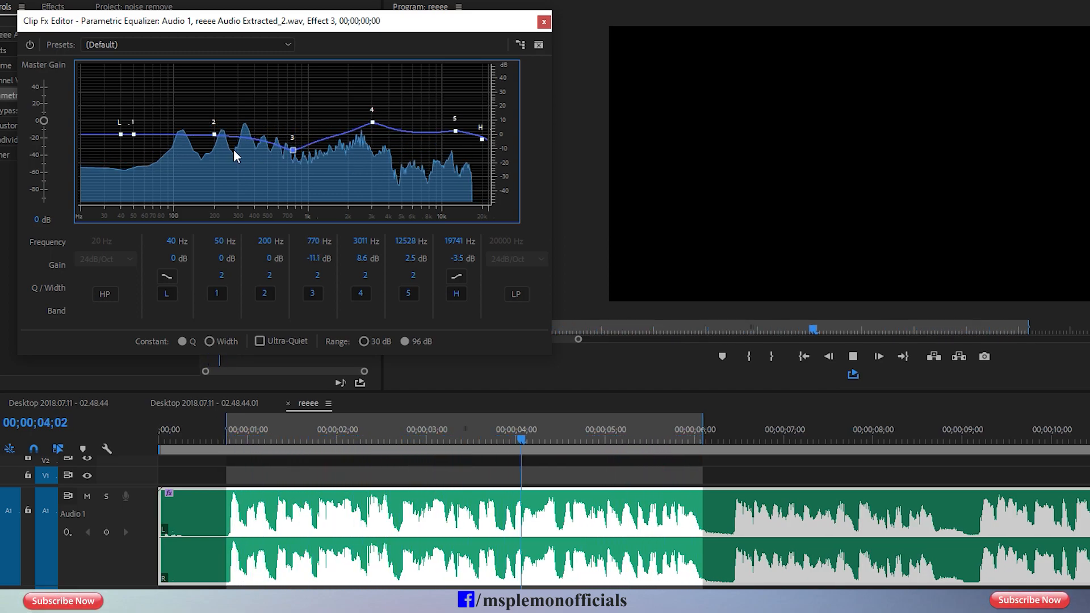
drag(216, 135, 215, 128)
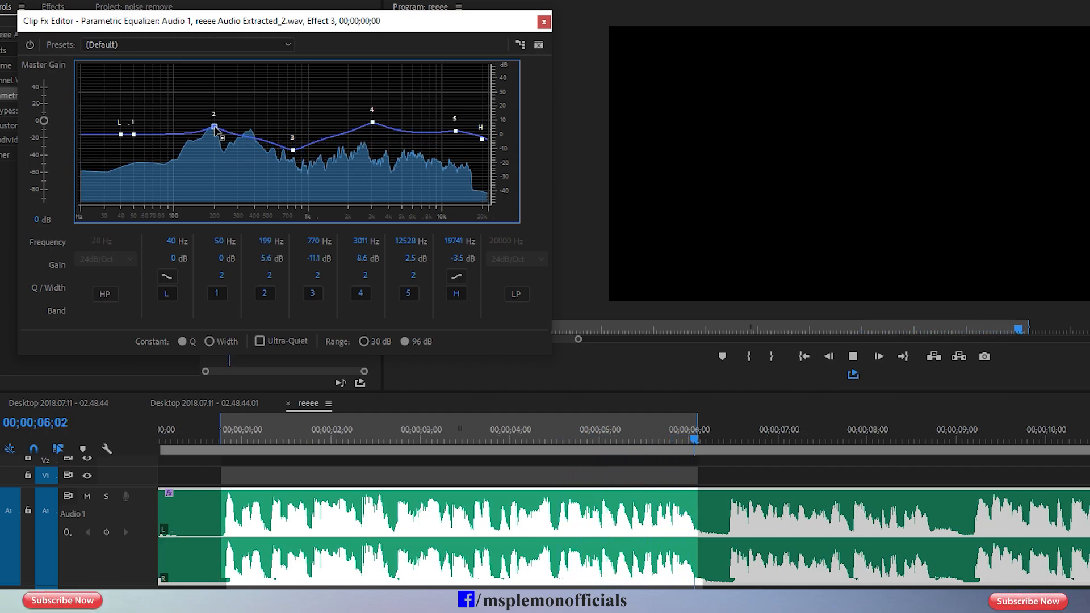
mouse_move(134, 134)
mouse_down()
mouse_move(134, 122)
mouse_move(103, 118)
mouse_move(143, 129)
mouse_move(97, 113)
mouse_move(134, 127)
mouse_up()
drag(223, 259, 180, 260)
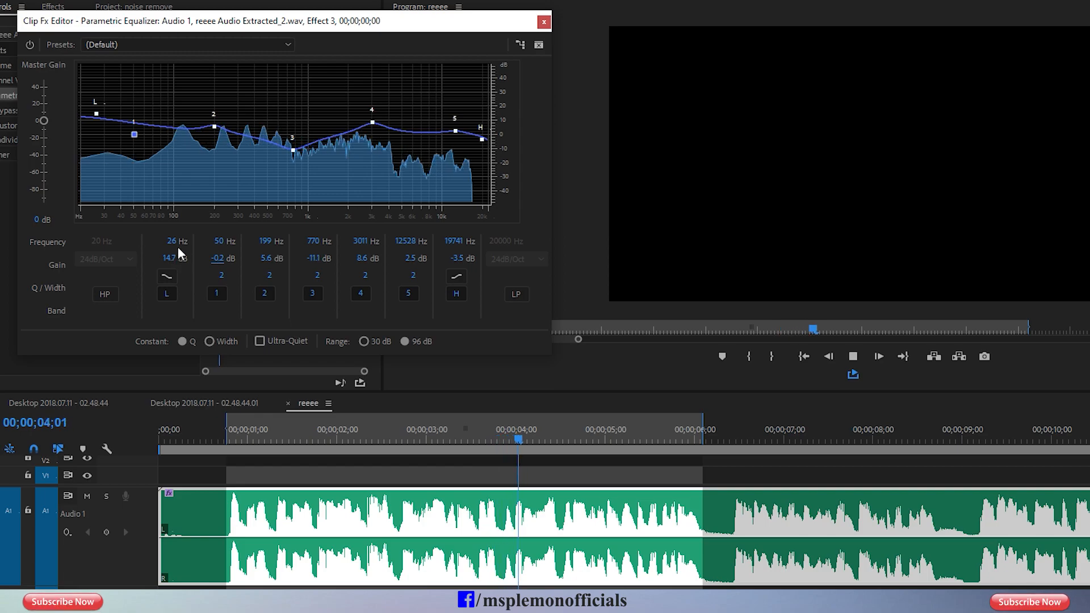
drag(96, 114, 93, 113)
Fine-tune band 2 to about -0.5 dB, band 4 to 3048 Hz at 12.1 dB and band 3 to 724 Hz at -2.5 dB, then stop playback
drag(214, 126, 215, 136)
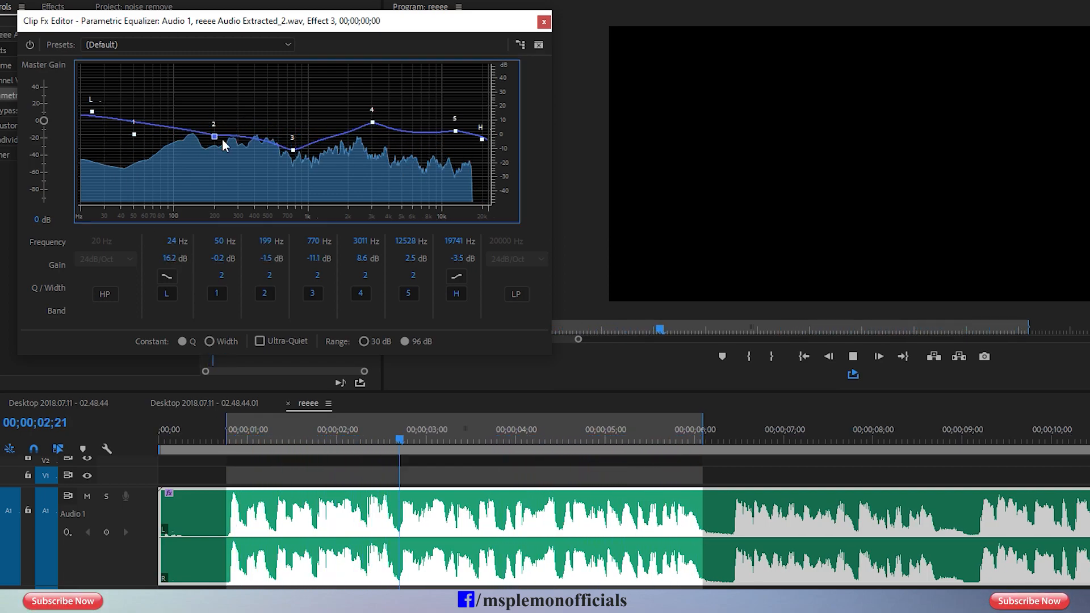
drag(214, 137, 214, 135)
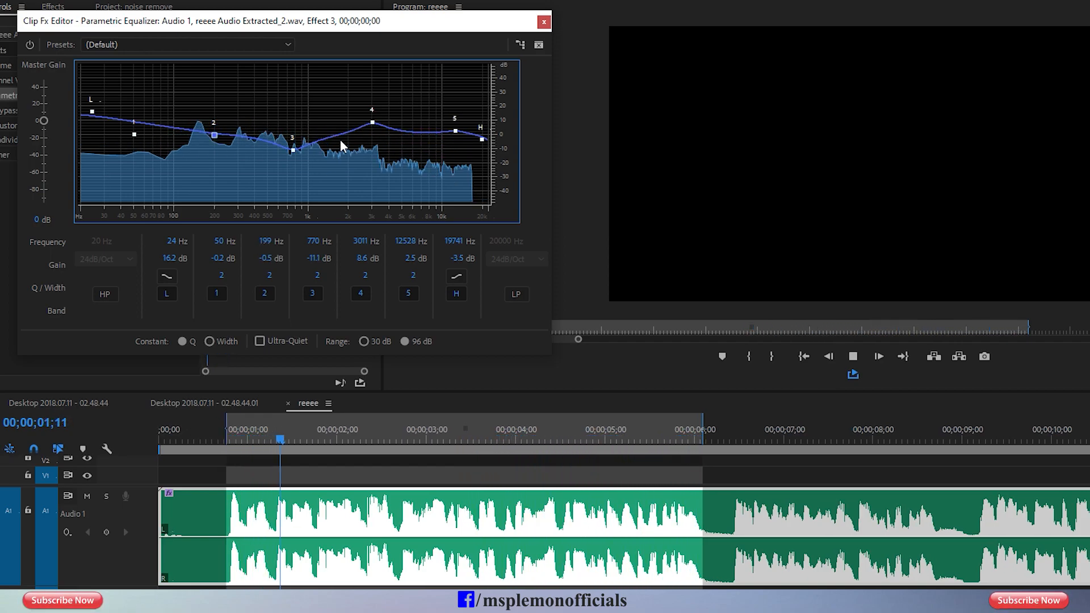
drag(375, 122, 374, 119)
drag(293, 150, 290, 147)
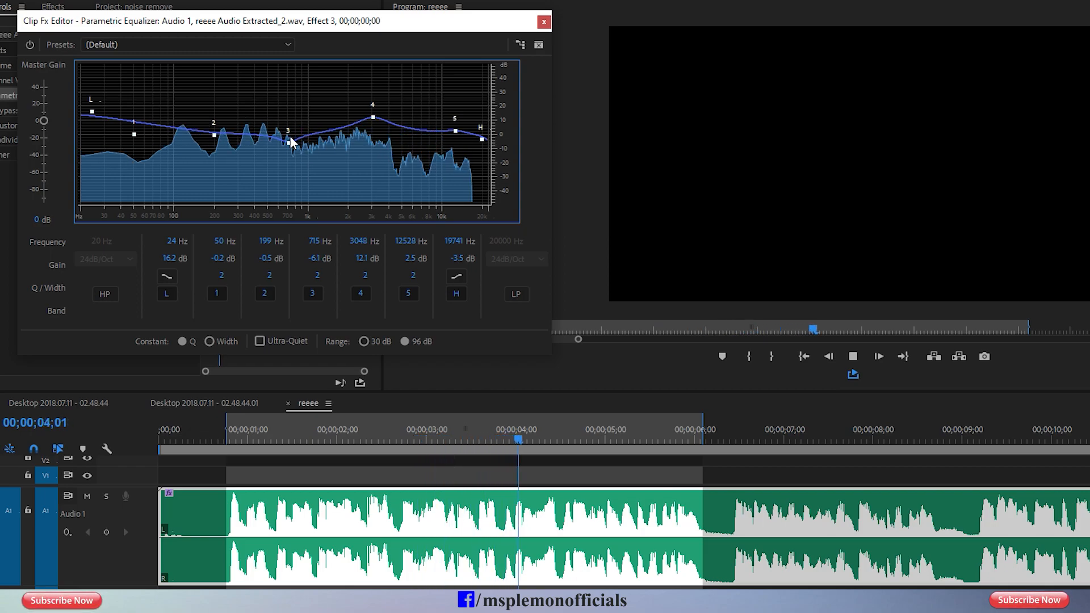
drag(290, 143, 291, 139)
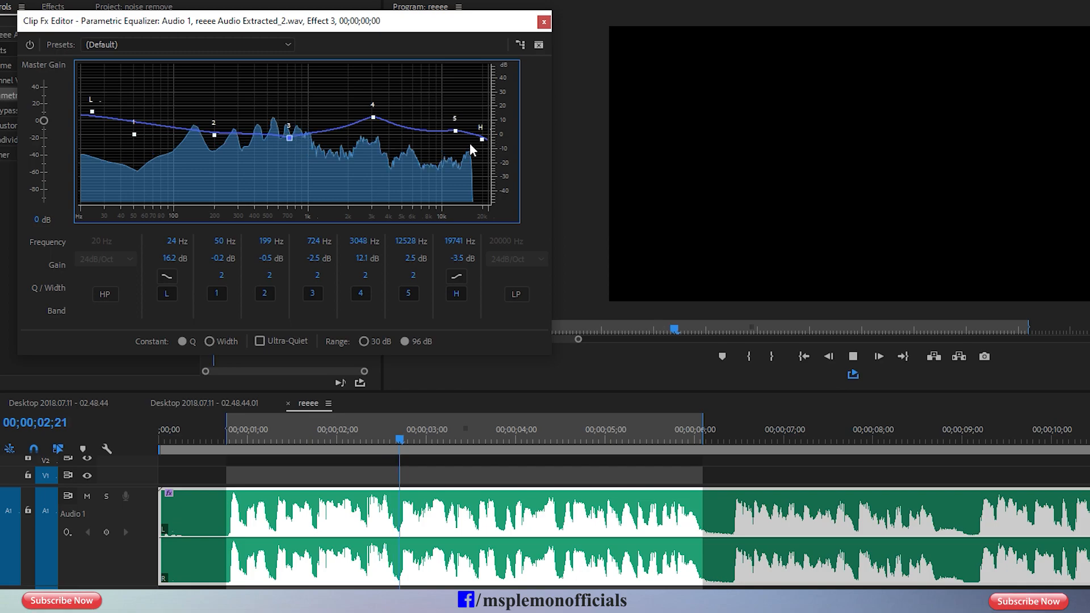
key(space)
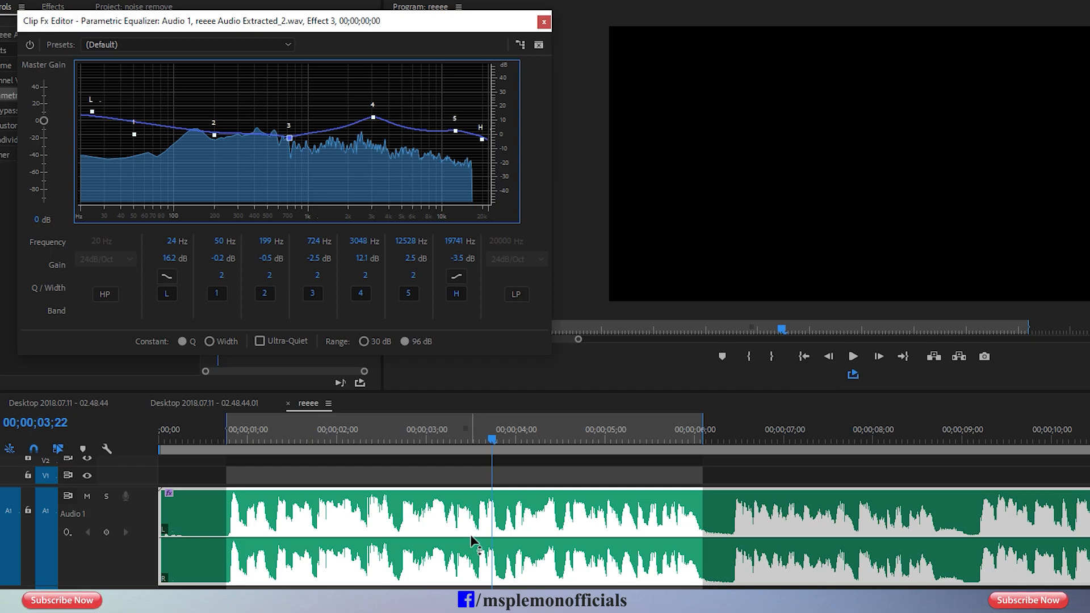
Play the range while switching the equalizer off and on to compare the sound, leaving it enabled and playback stopped
key(space)
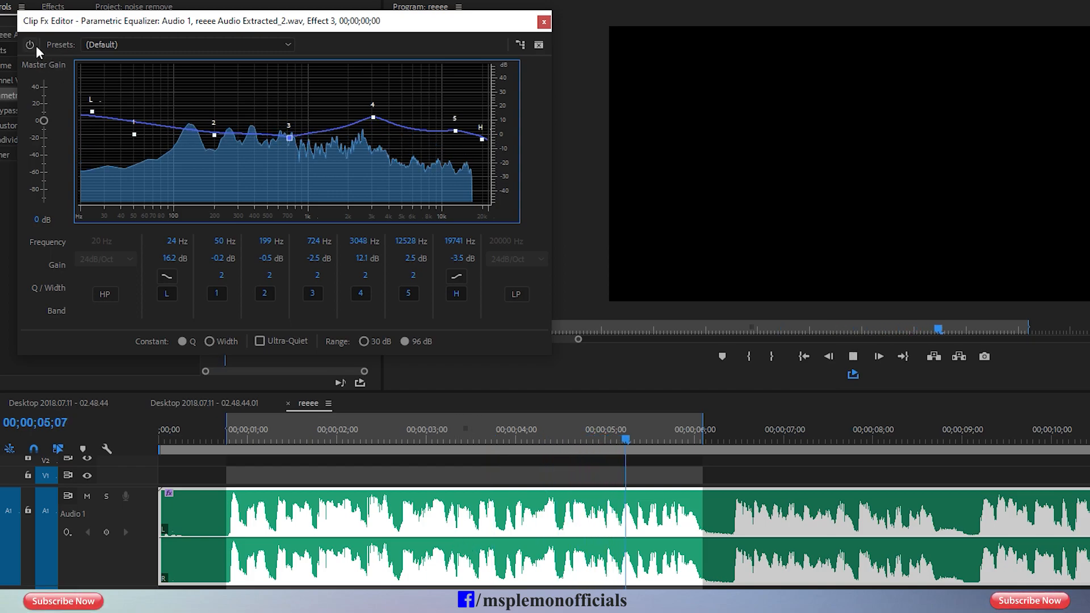
click(31, 45)
click(35, 45)
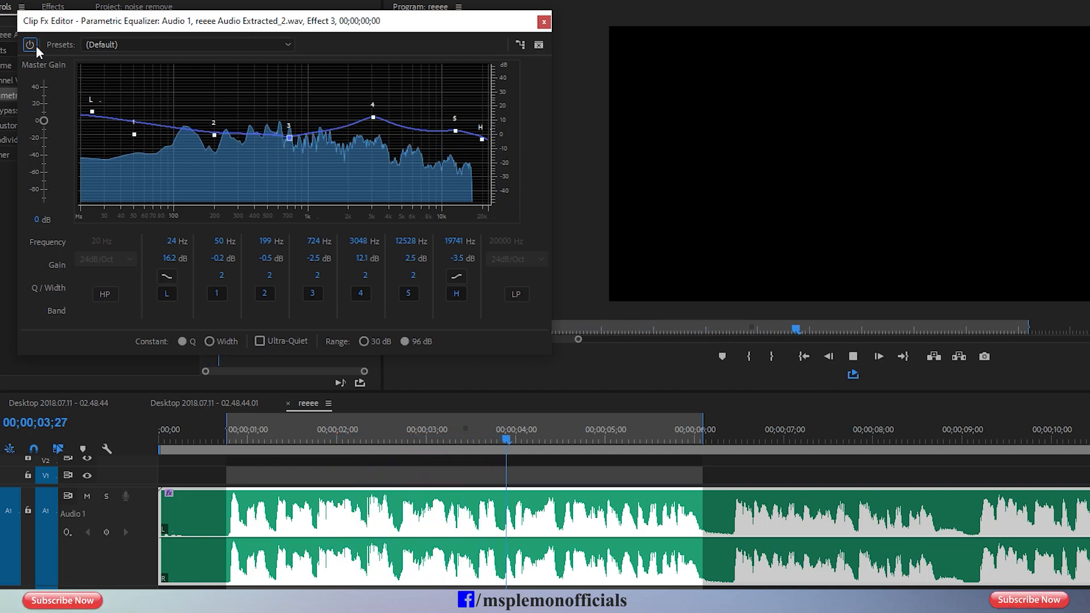
click(36, 46)
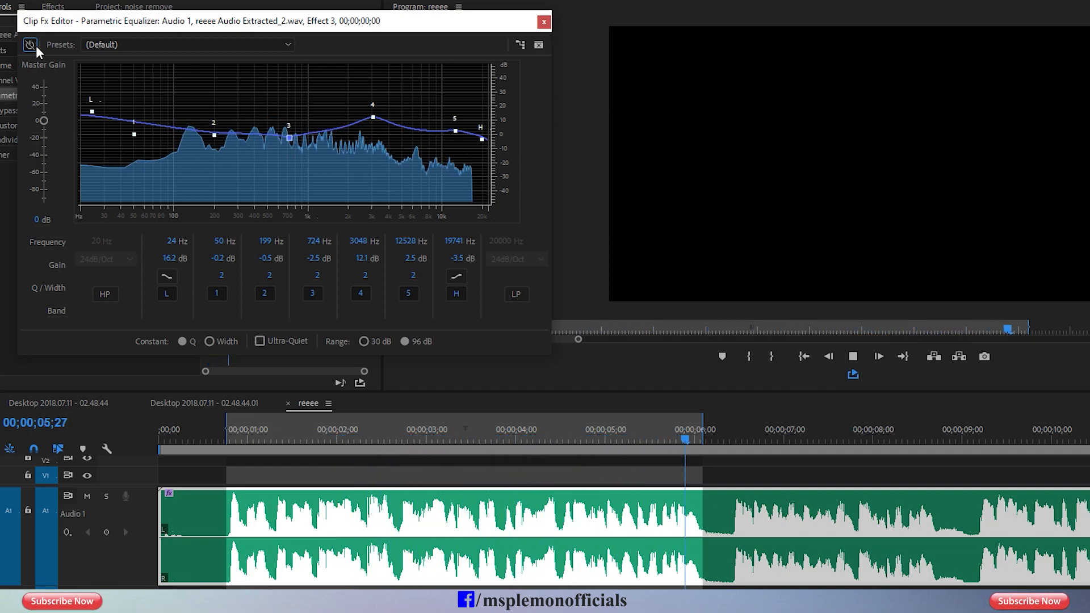
click(36, 46)
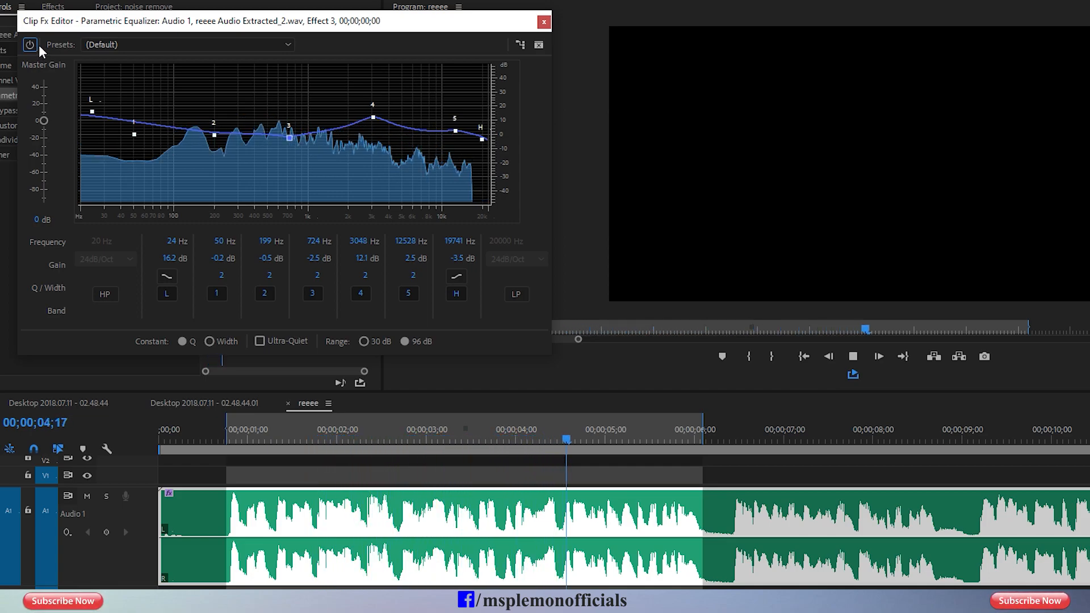
key(space)
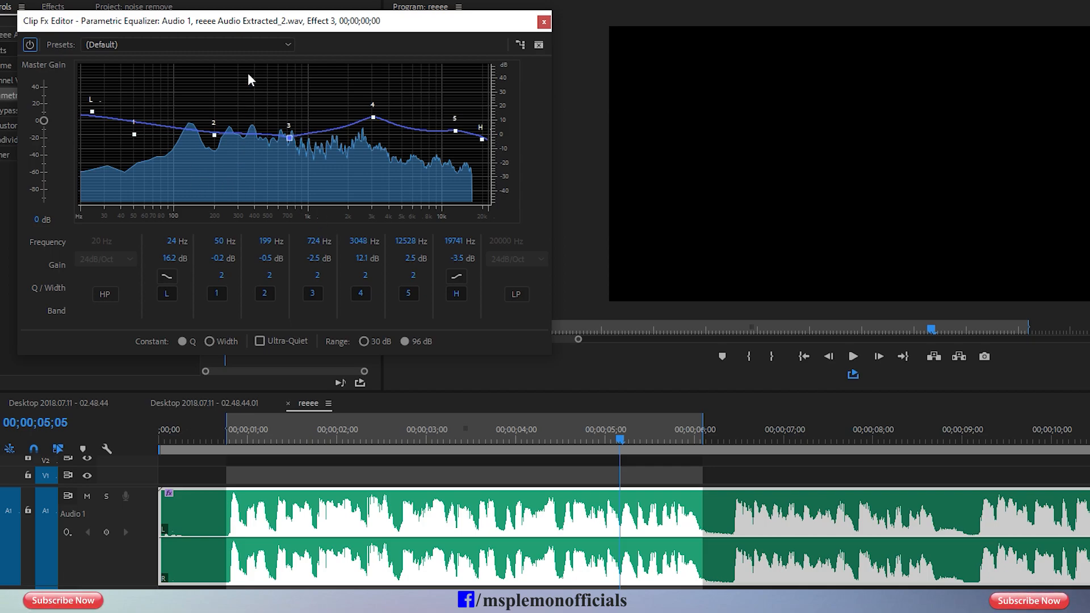
Load the Vocal Enhancer preset in the Parametric Equalizer and play the marked range
click(243, 49)
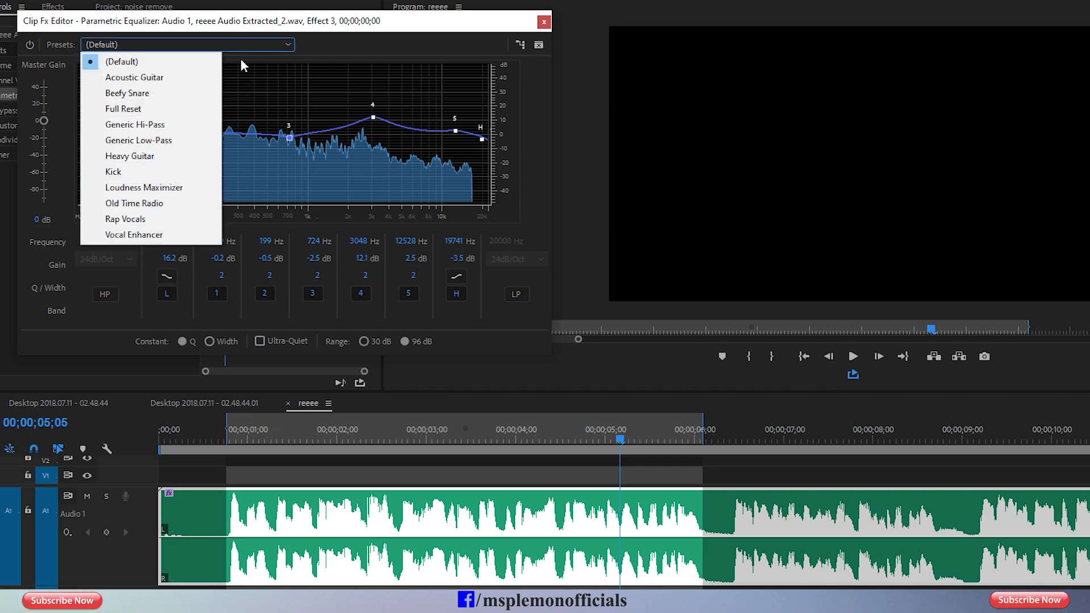
click(166, 235)
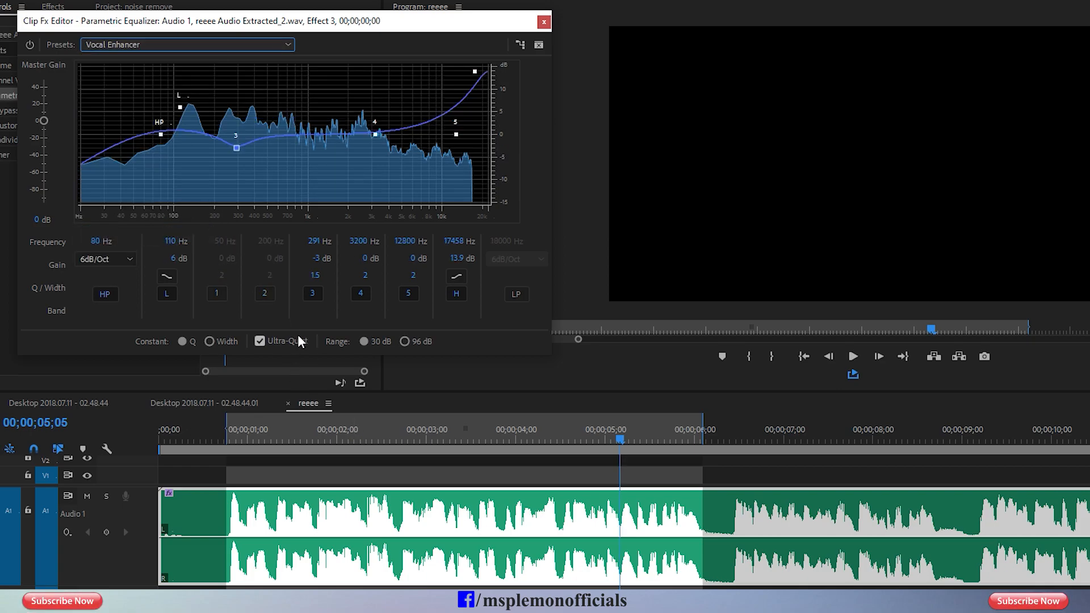
key(space)
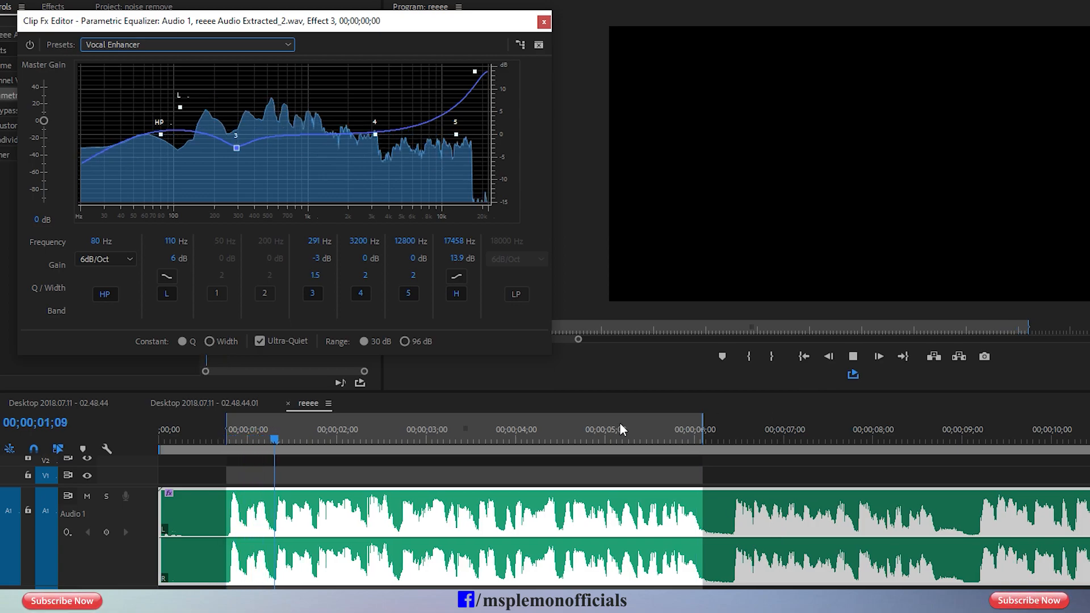
Bypass and re-enable the equalizer during playback to compare the sound, leaving it bypassed, and close its editor
click(28, 44)
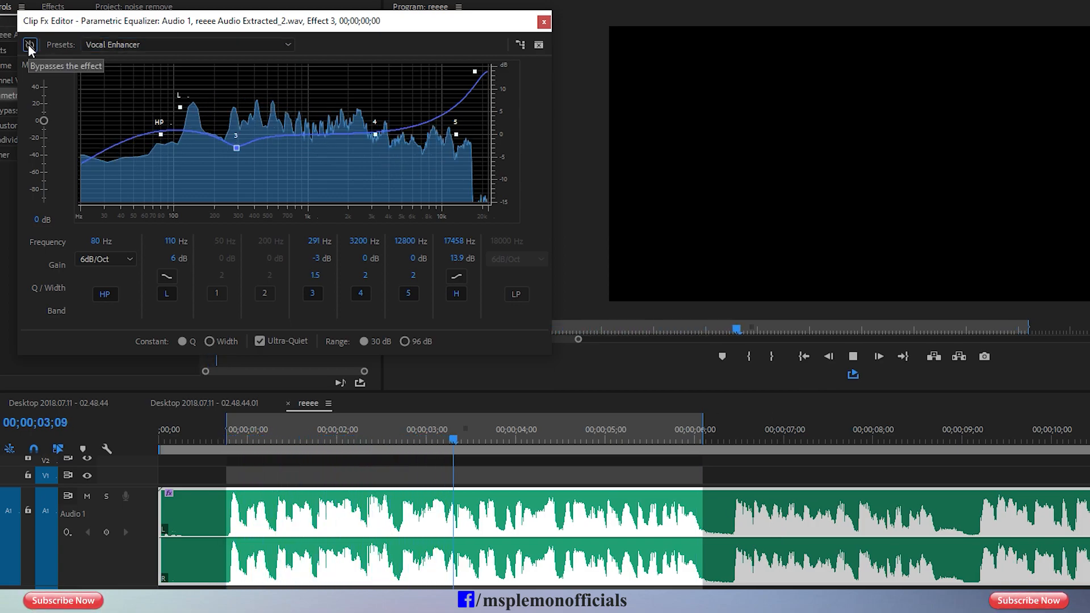
click(28, 45)
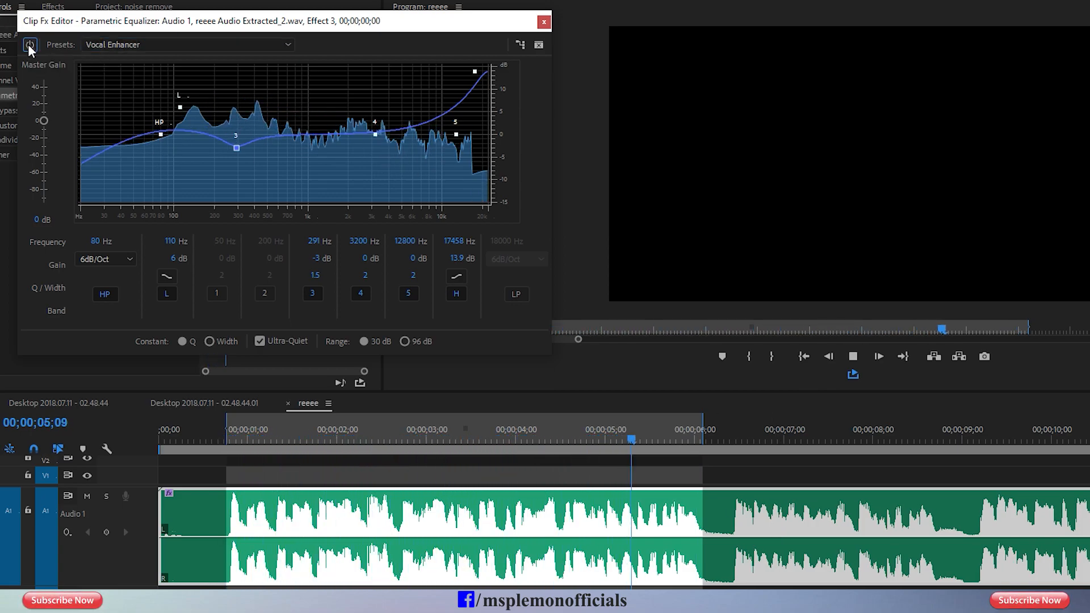
click(28, 44)
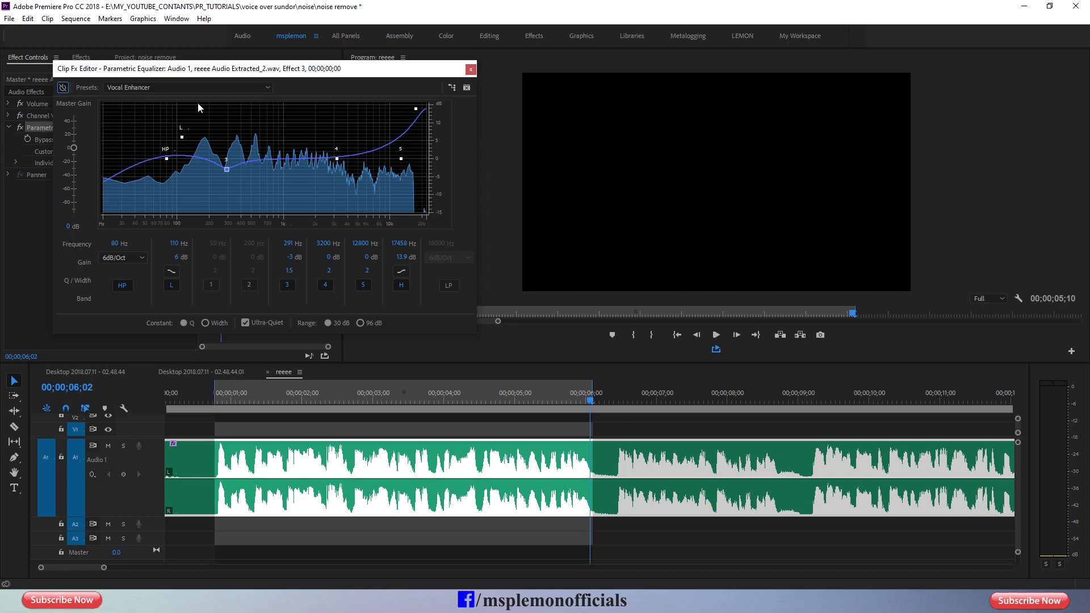
click(471, 70)
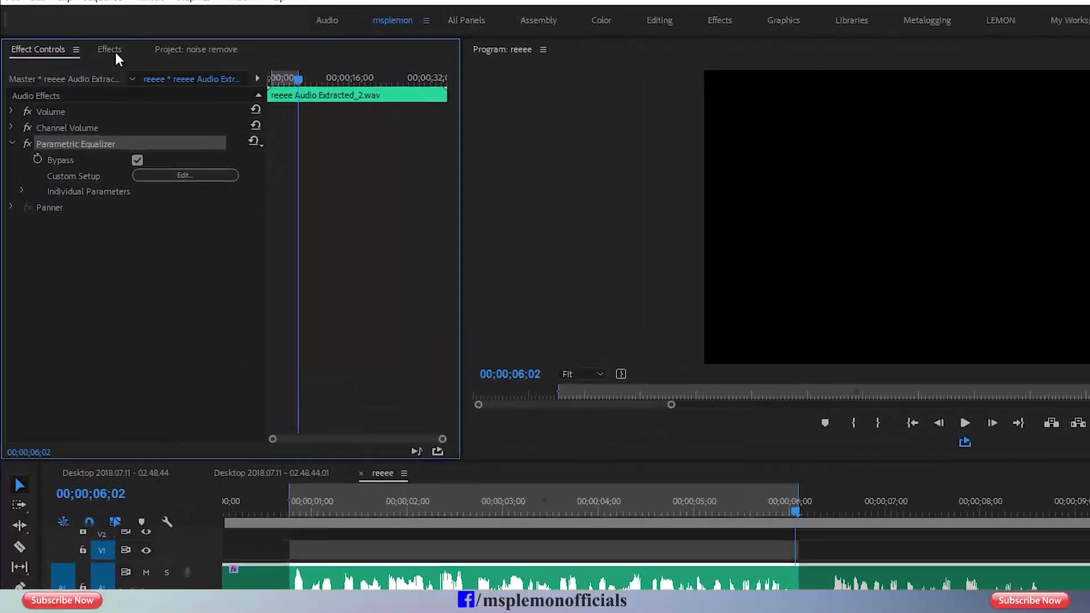
Search the effects for "mult" and apply the non-obsolete Multiband Compressor to the clip on Audio 1
click(81, 57)
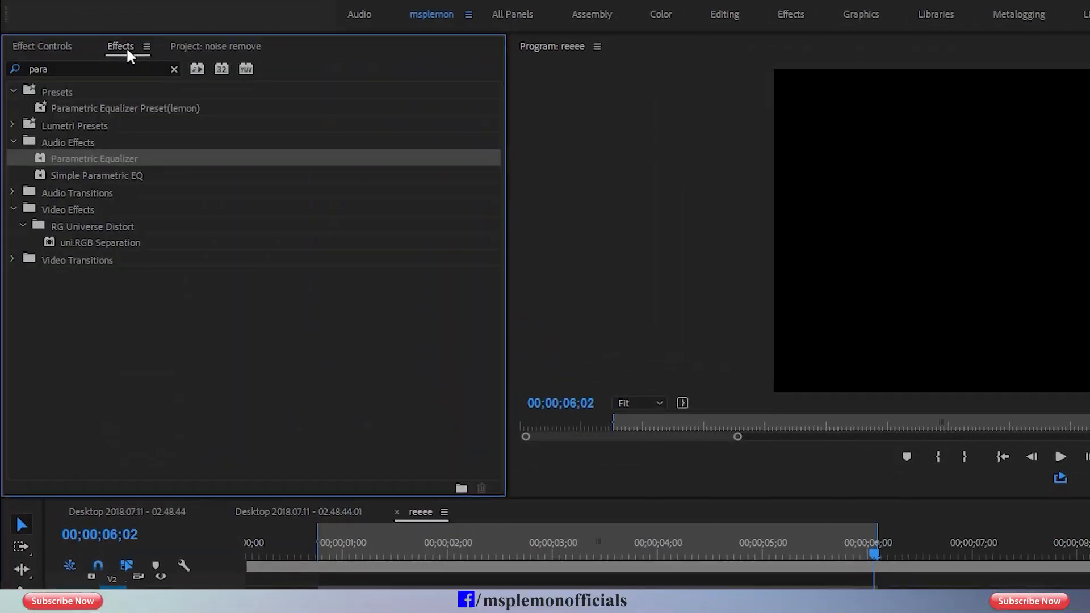
click(174, 69)
text(mul)
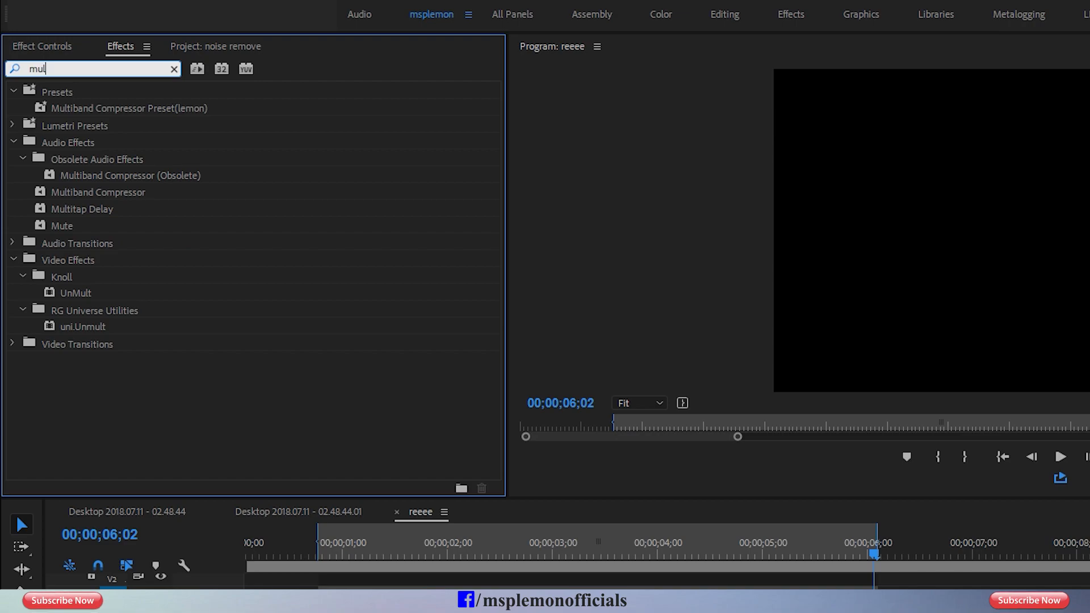
text(t)
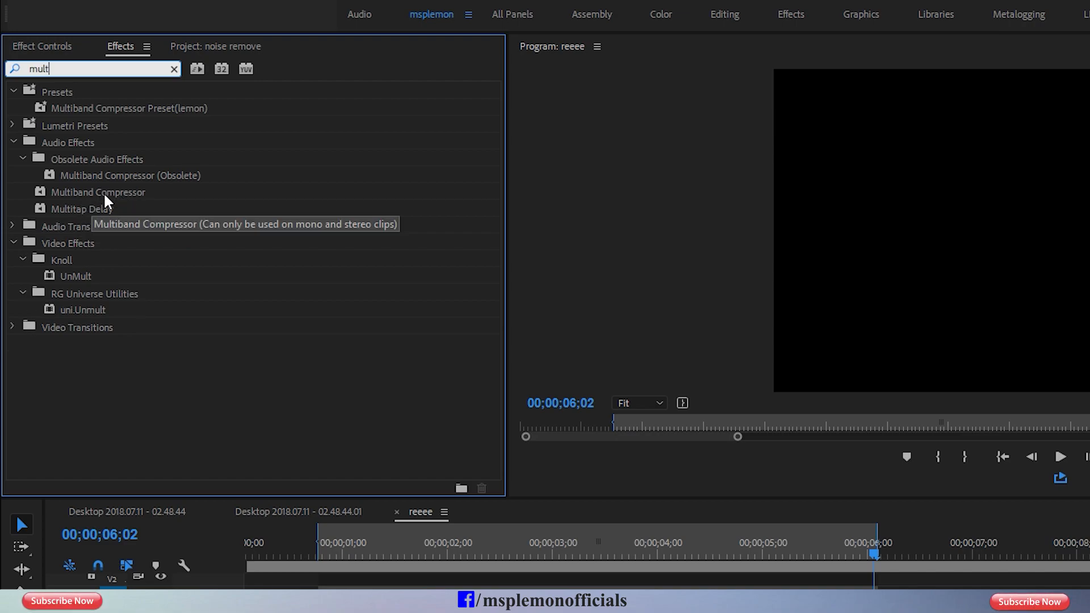
click(166, 178)
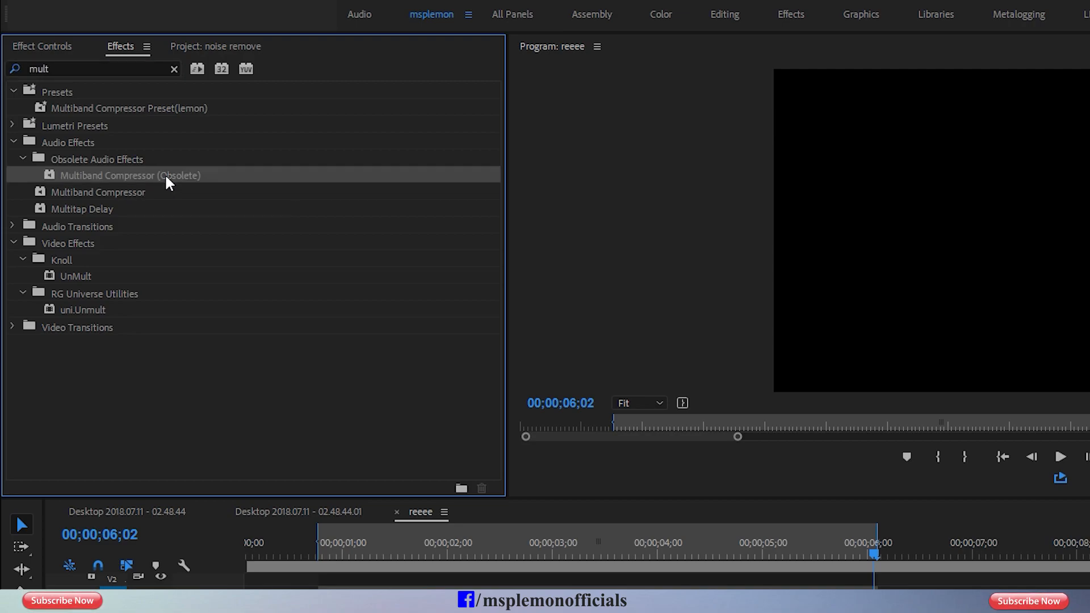
click(98, 193)
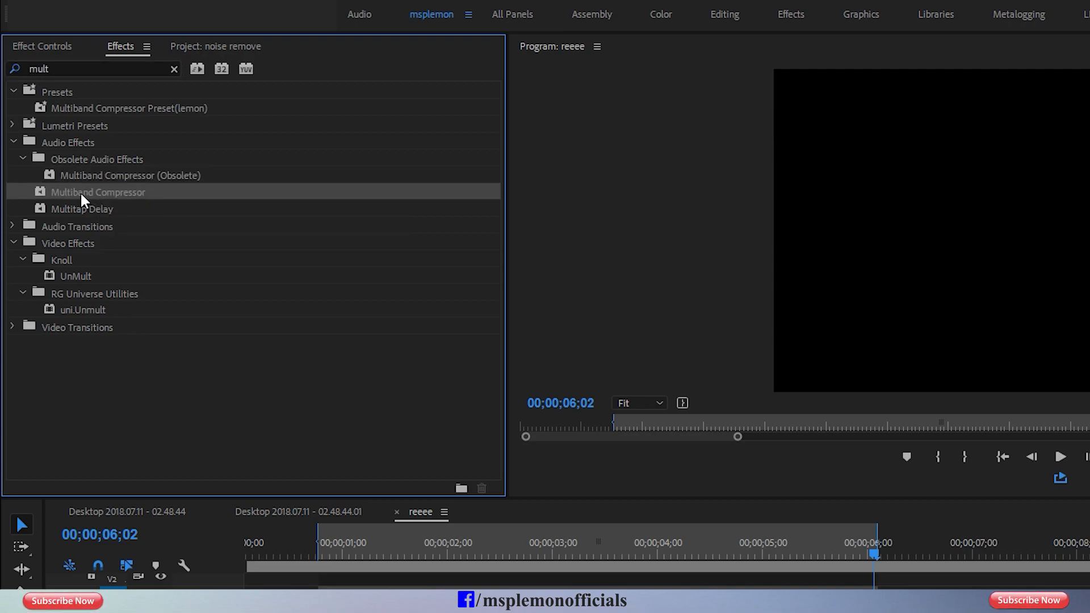
drag(80, 192, 336, 468)
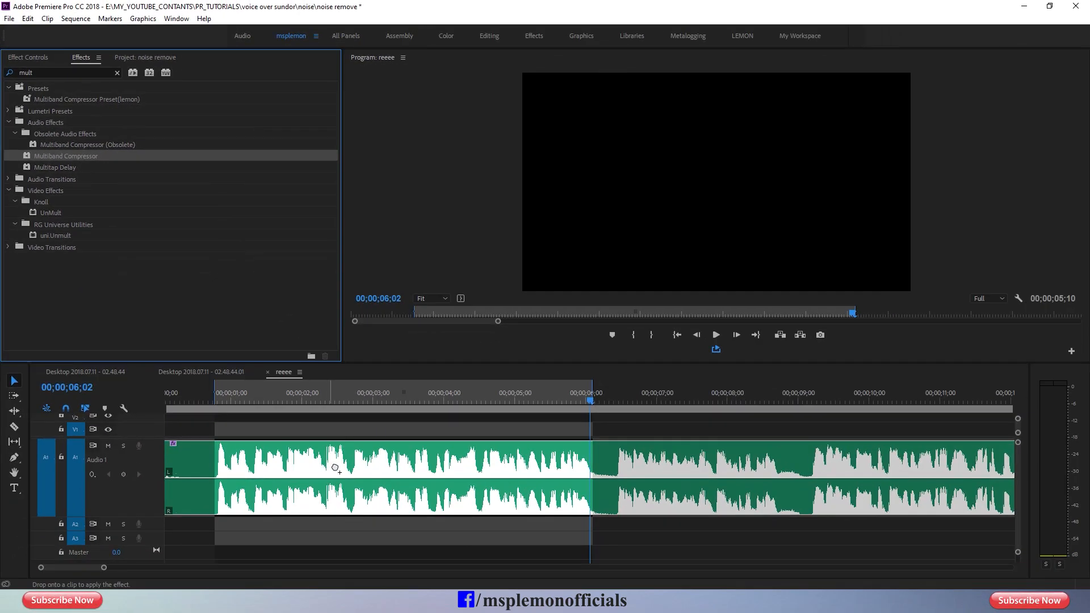
Open the Multiband Compressor's custom setup editor from the clip's effect controls and move it clear of the timeline
click(38, 57)
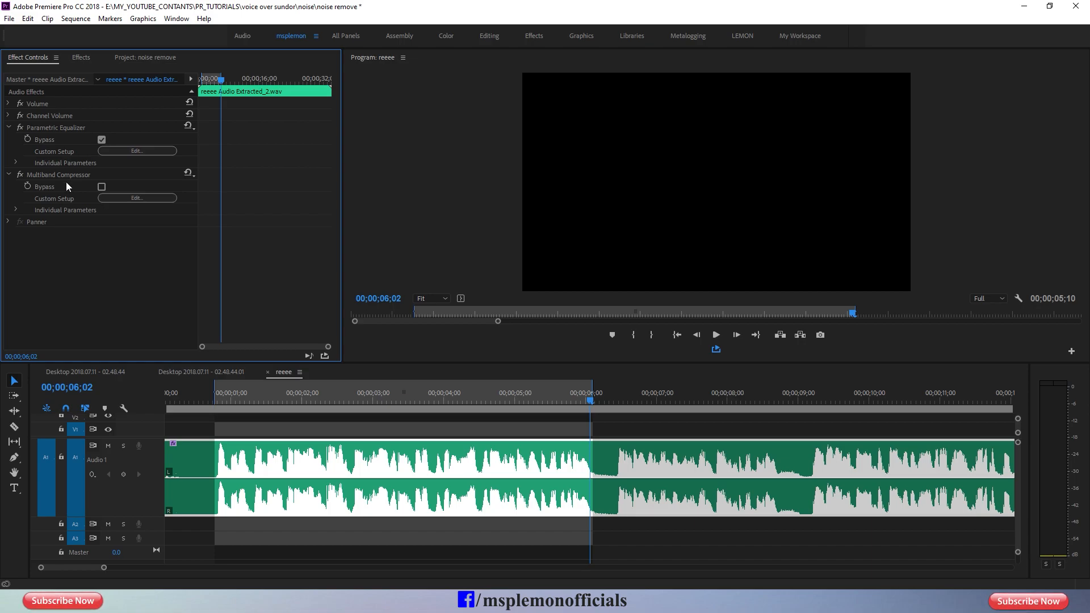
click(135, 198)
drag(503, 139, 172, 55)
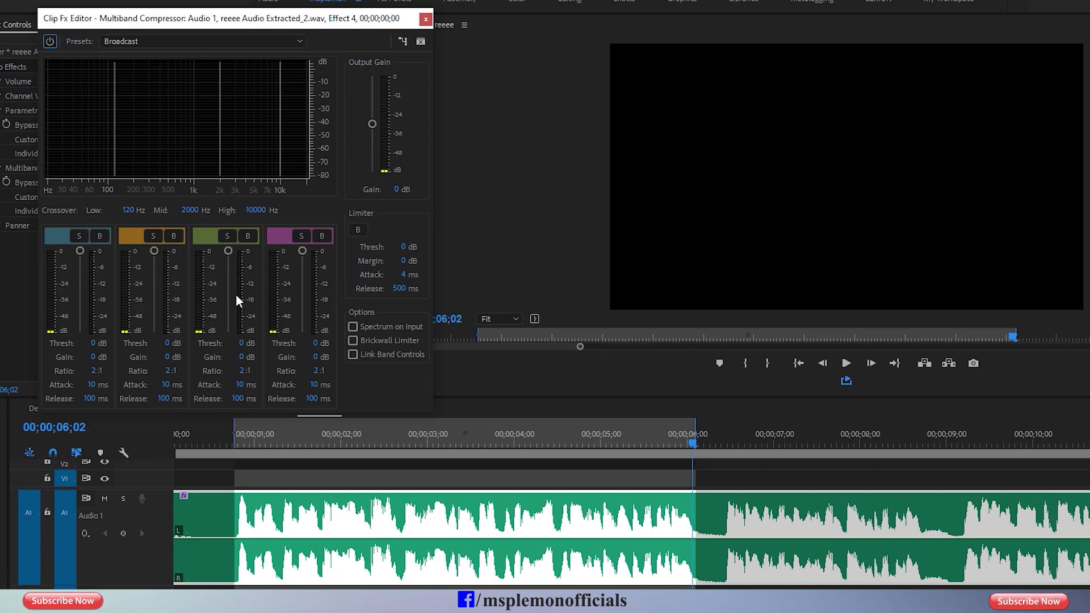
Try the compressor's Kill the Harshness preset on the playing range, switching the effect off and on to compare, and stop playback
click(162, 41)
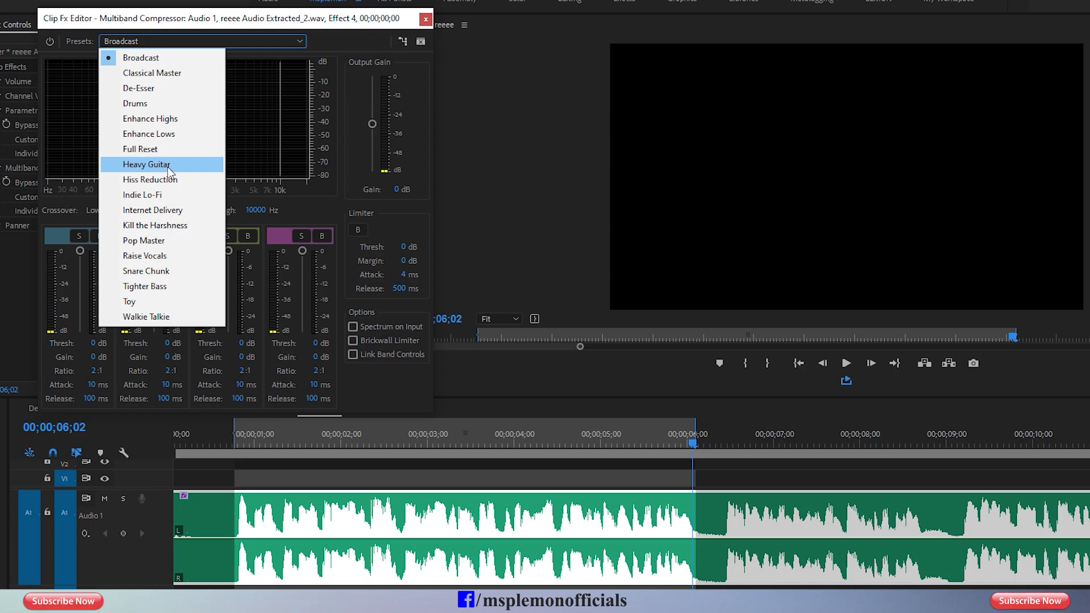
click(163, 230)
key(space)
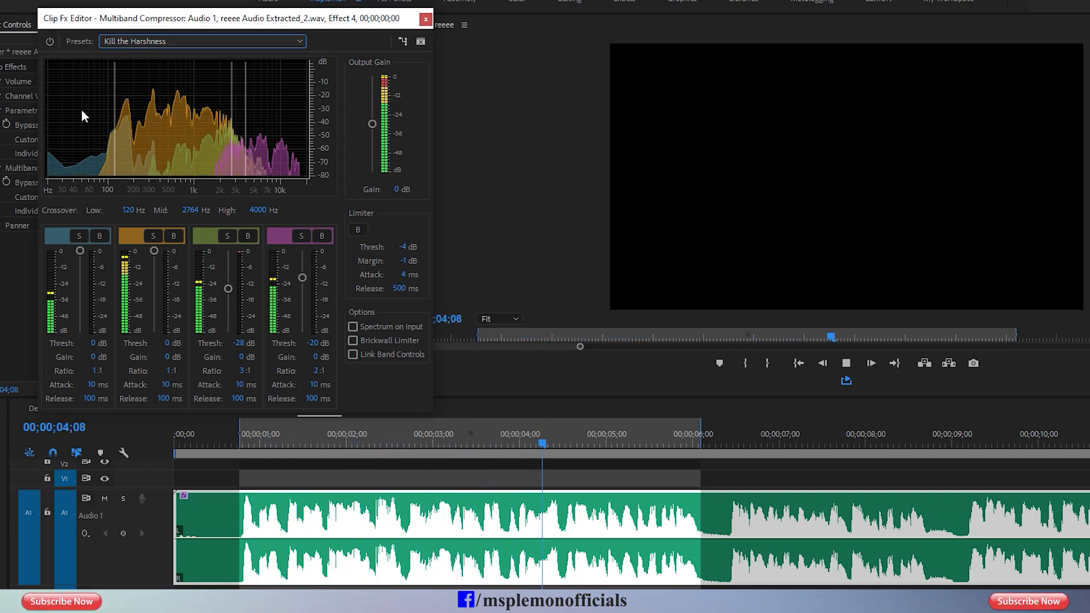
click(51, 42)
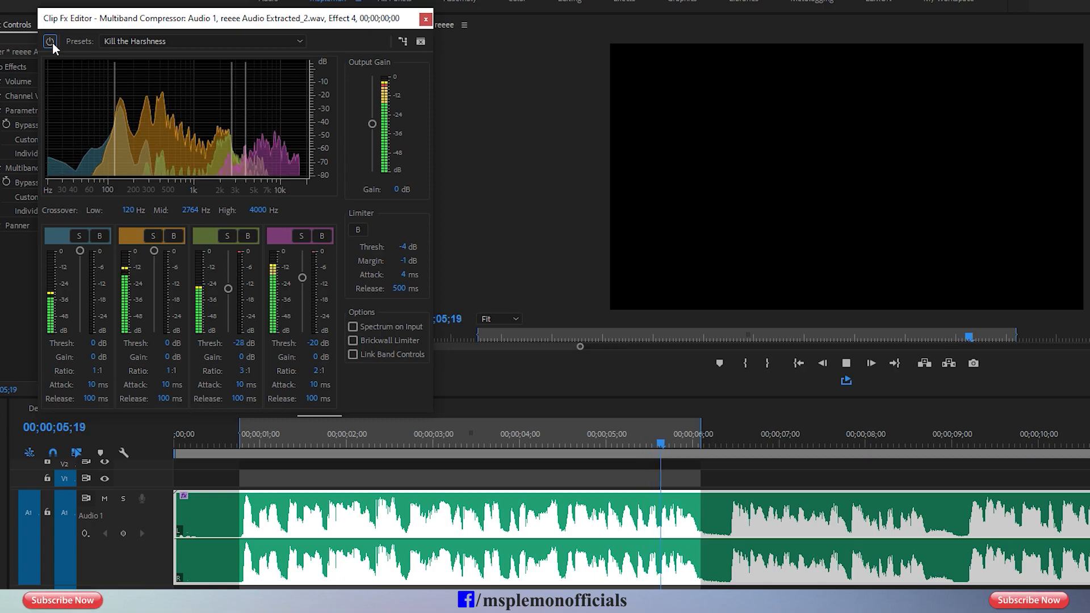
key(space)
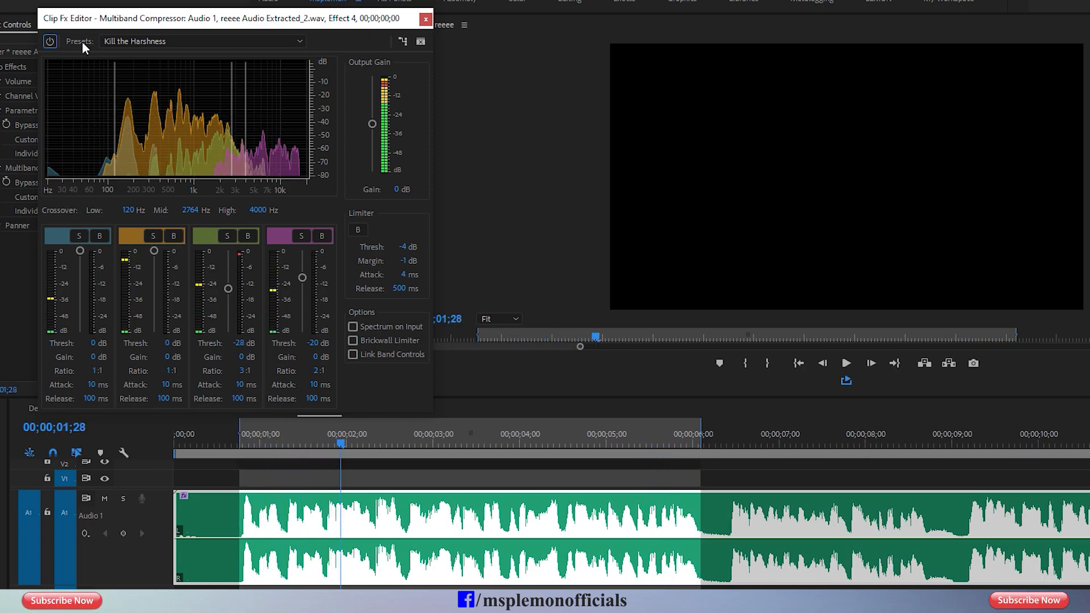
Load the Full Reset preset in the Multiband Compressor and close its editor
click(160, 40)
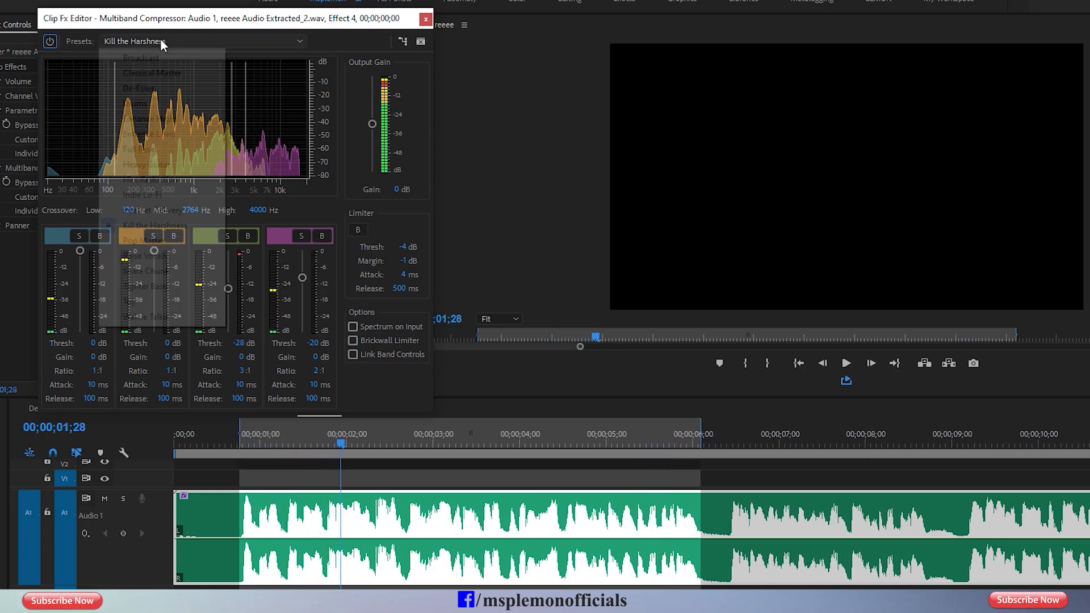
click(149, 151)
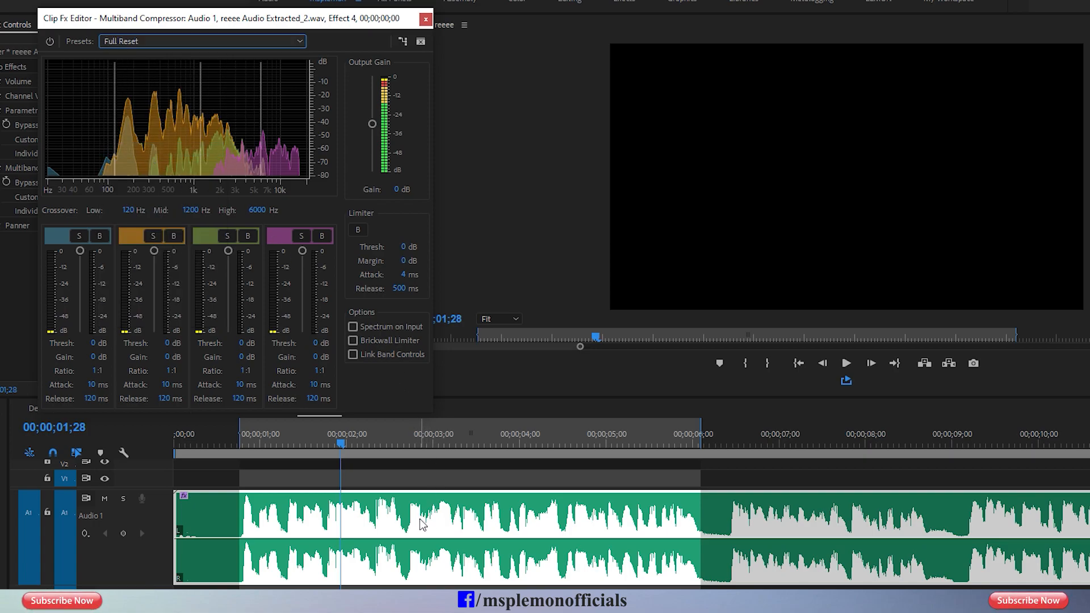
click(146, 40)
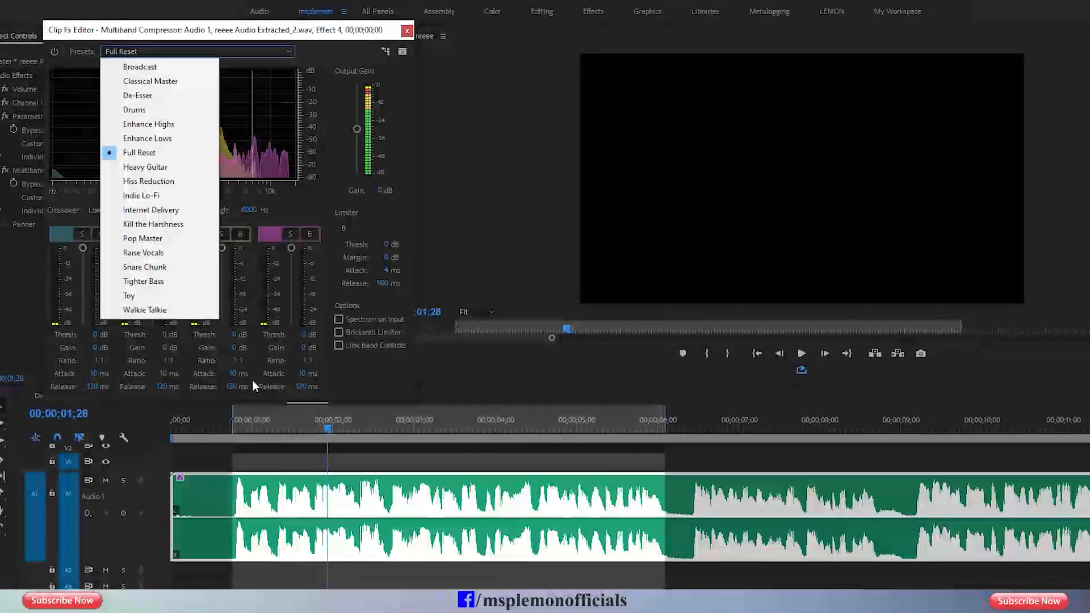
click(253, 436)
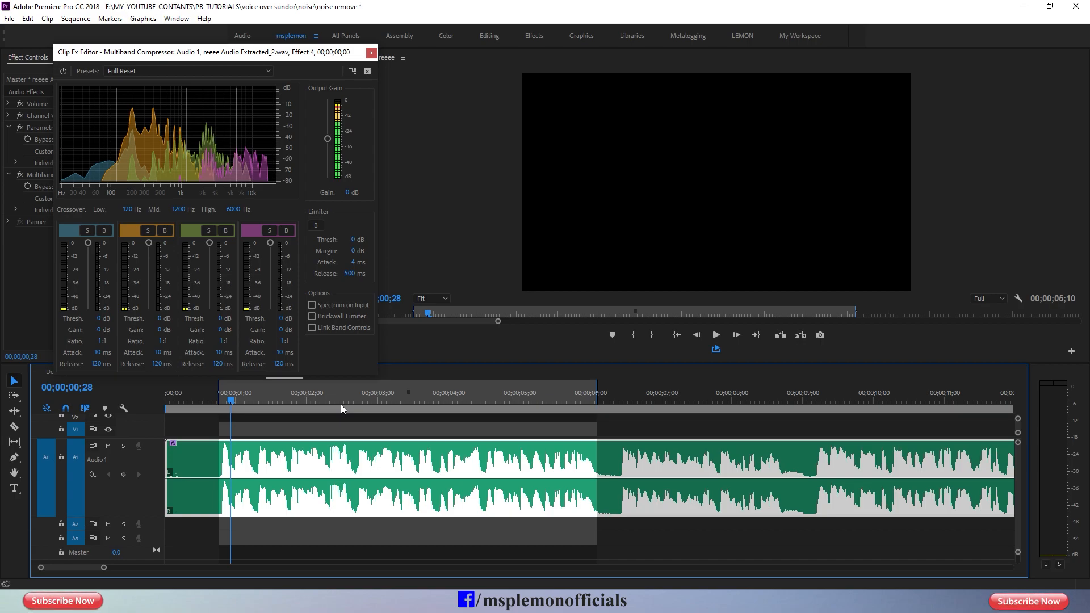
click(371, 53)
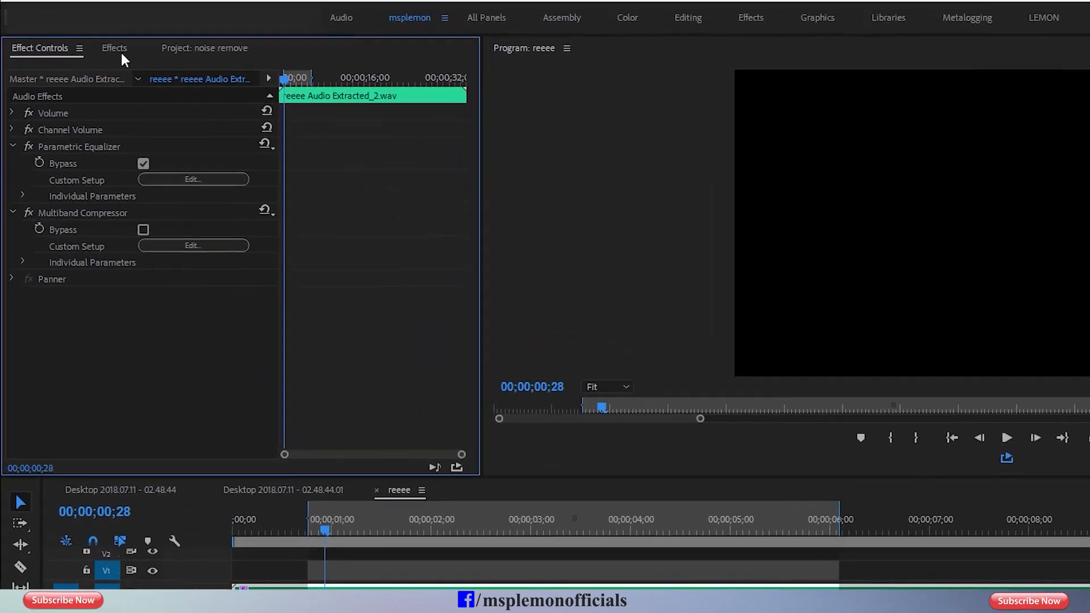
Search the effects for "dyn" and apply Dynamics Processing to the clip on Audio 1
click(84, 57)
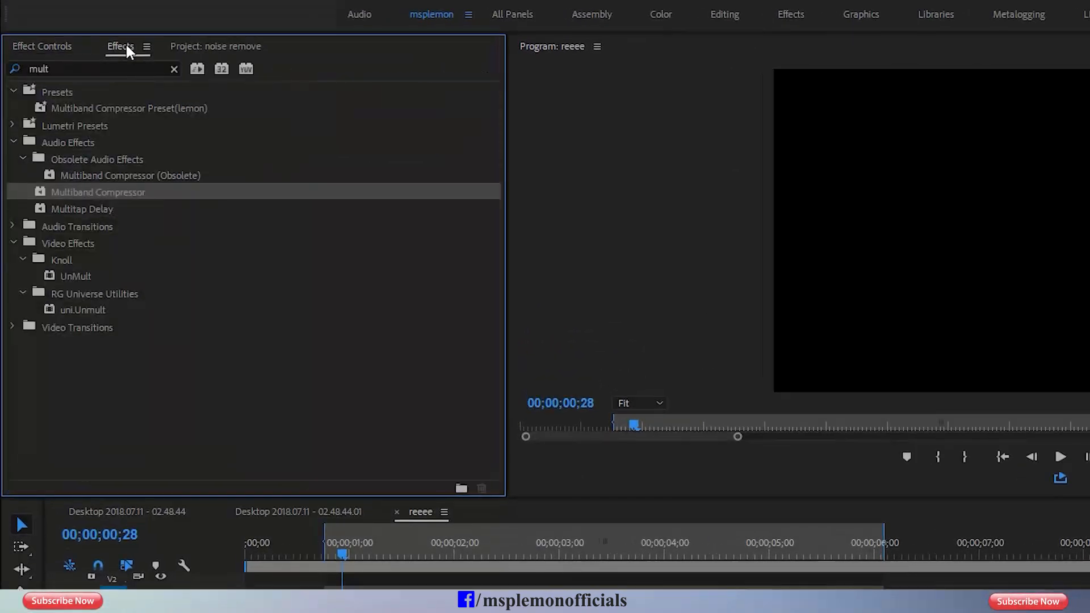
click(174, 69)
click(79, 74)
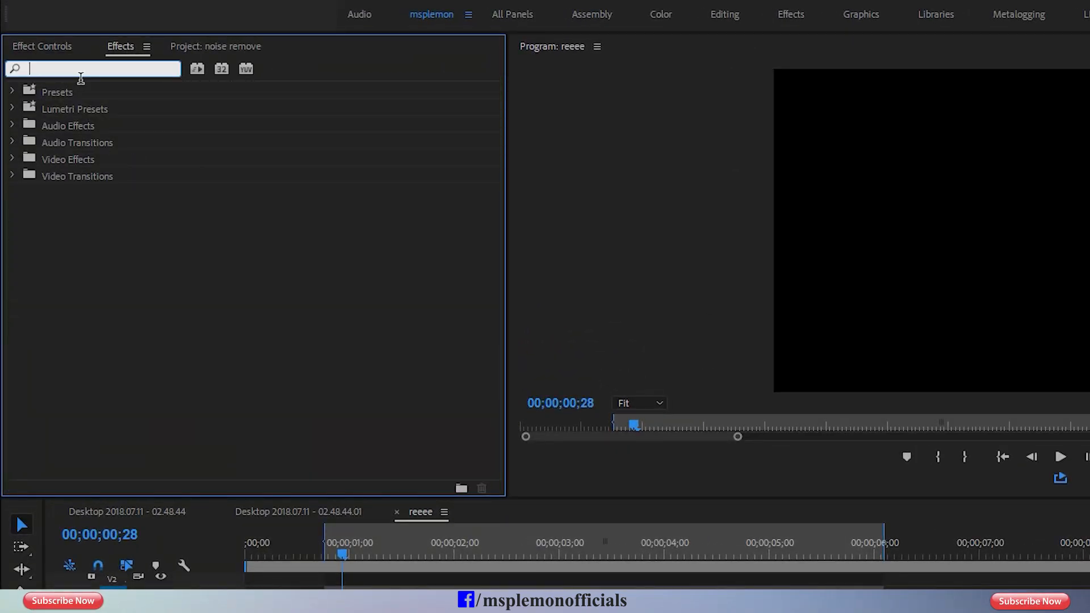
text(dyn)
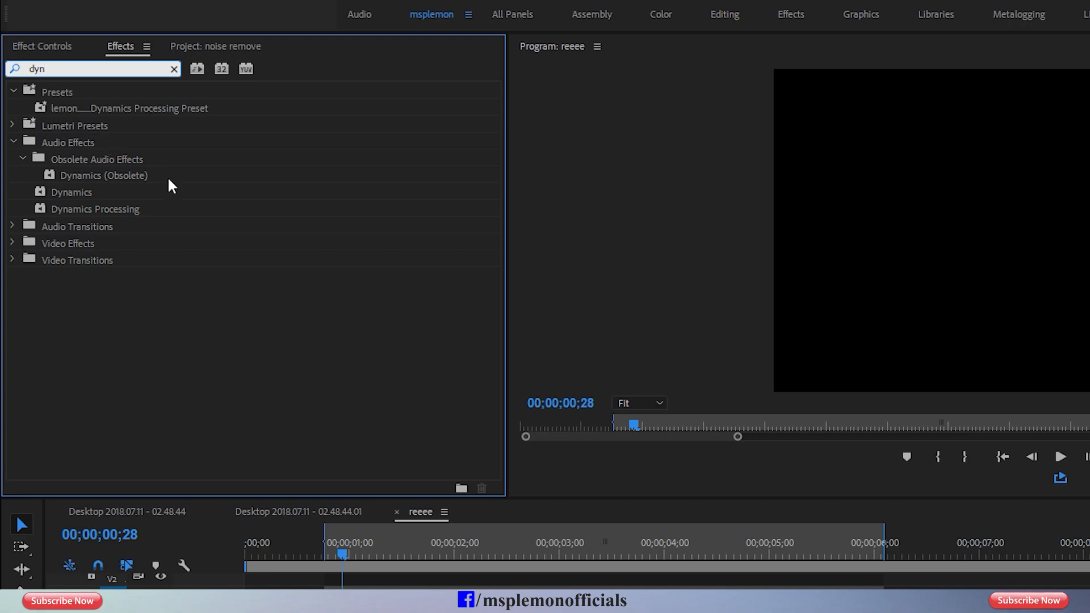
click(75, 210)
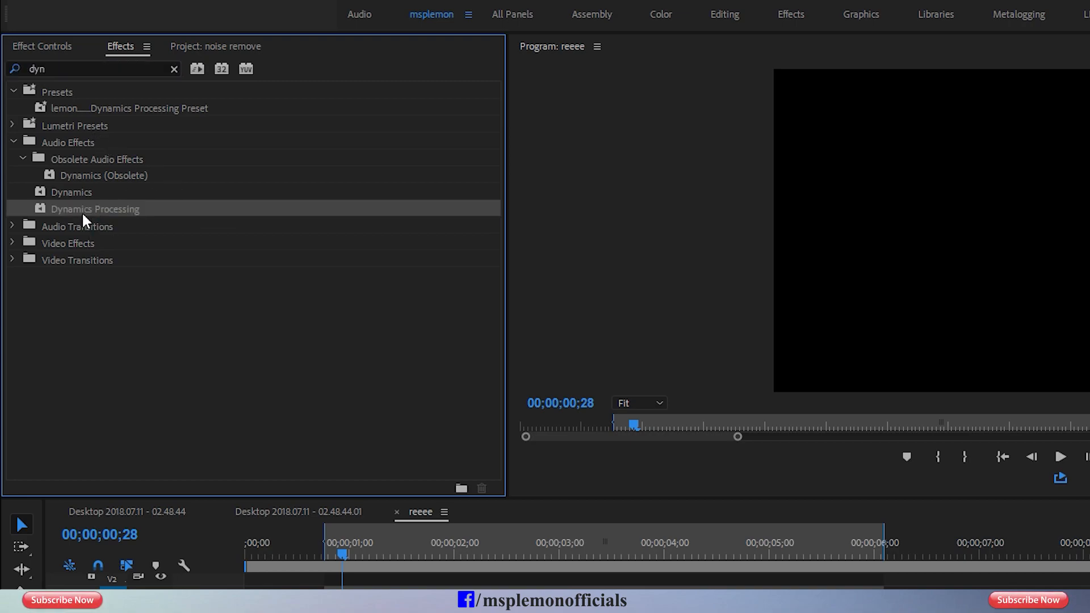
click(62, 143)
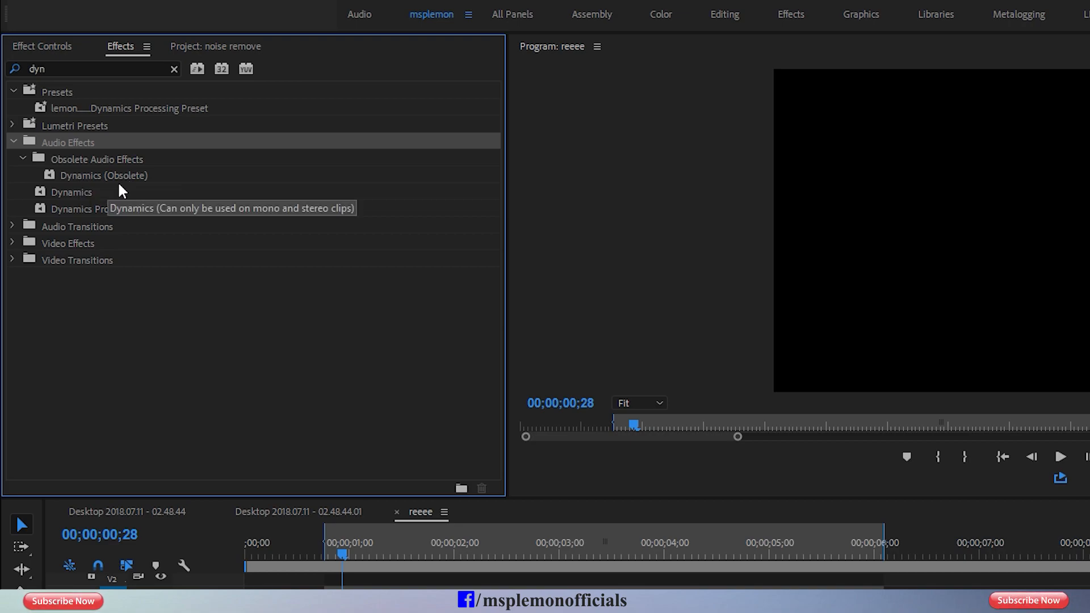
click(87, 218)
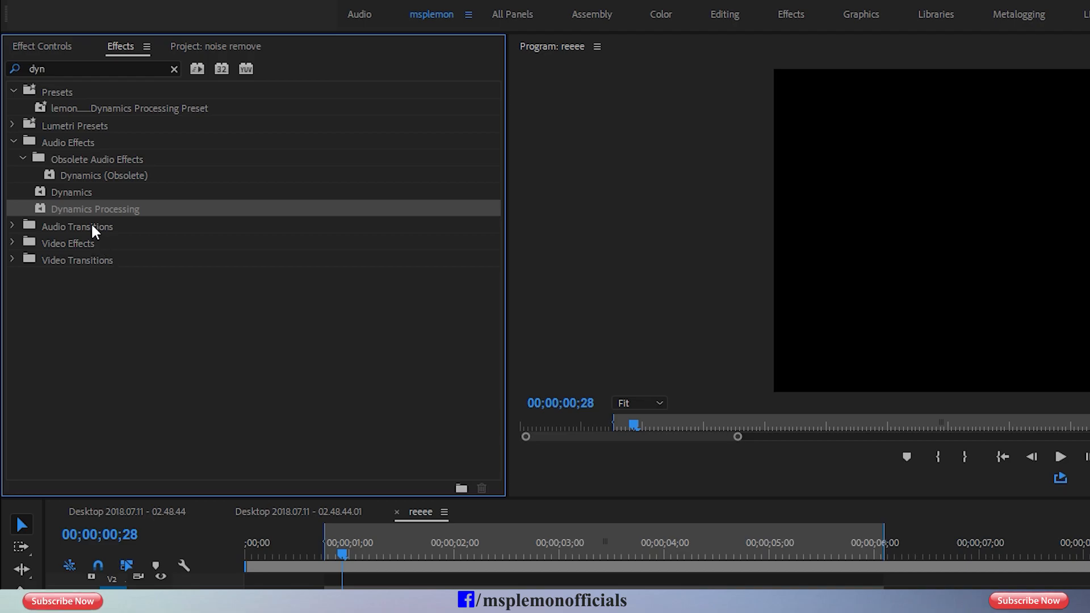
drag(79, 203, 313, 474)
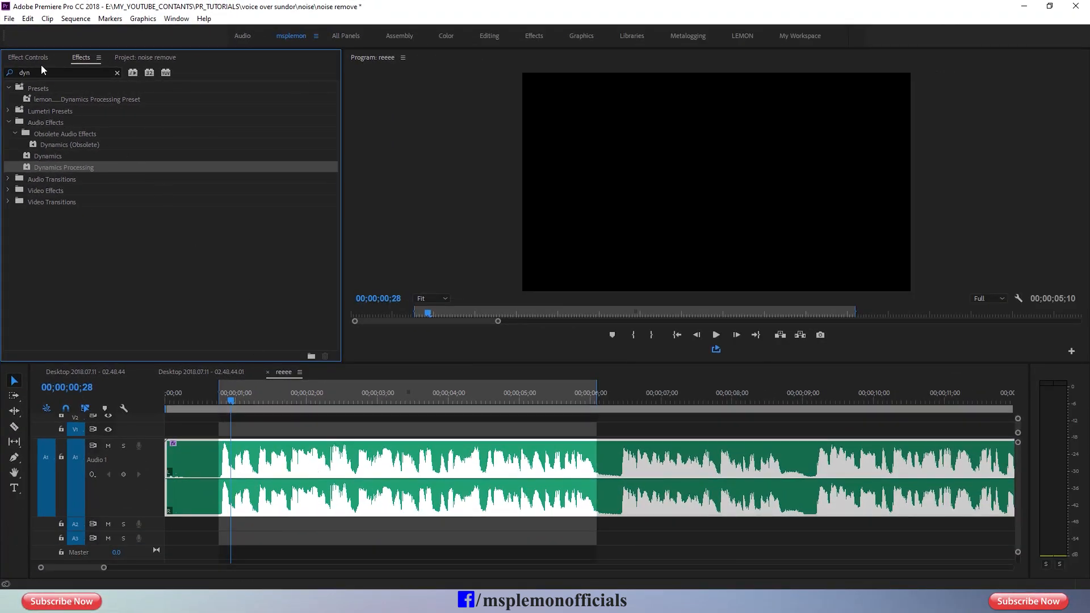
Open the Dynamics Processing custom setup editor clear of the timeline and look through its preset list
click(29, 58)
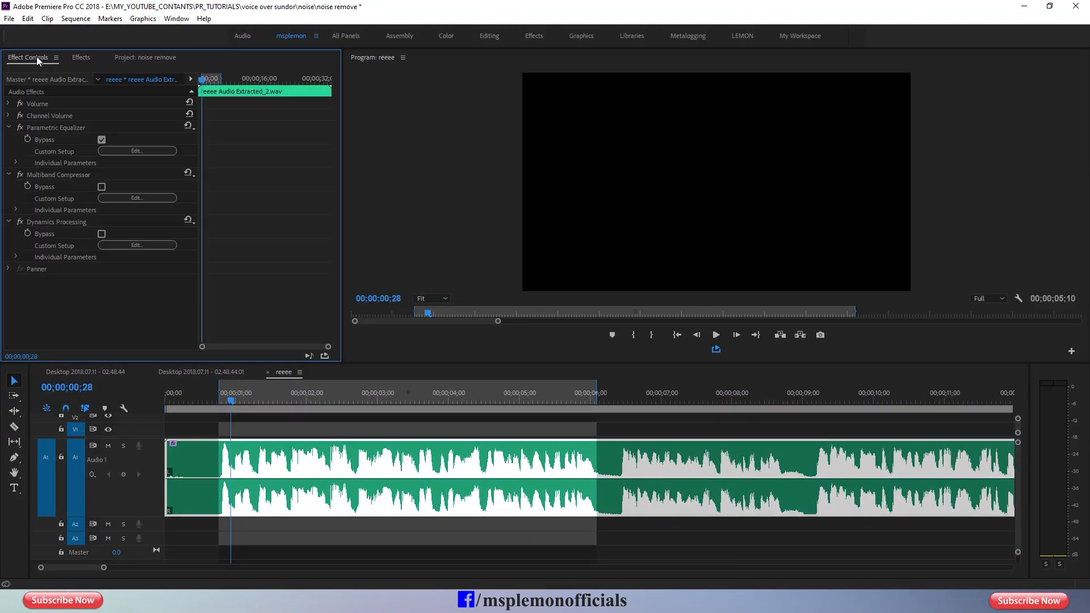
click(60, 223)
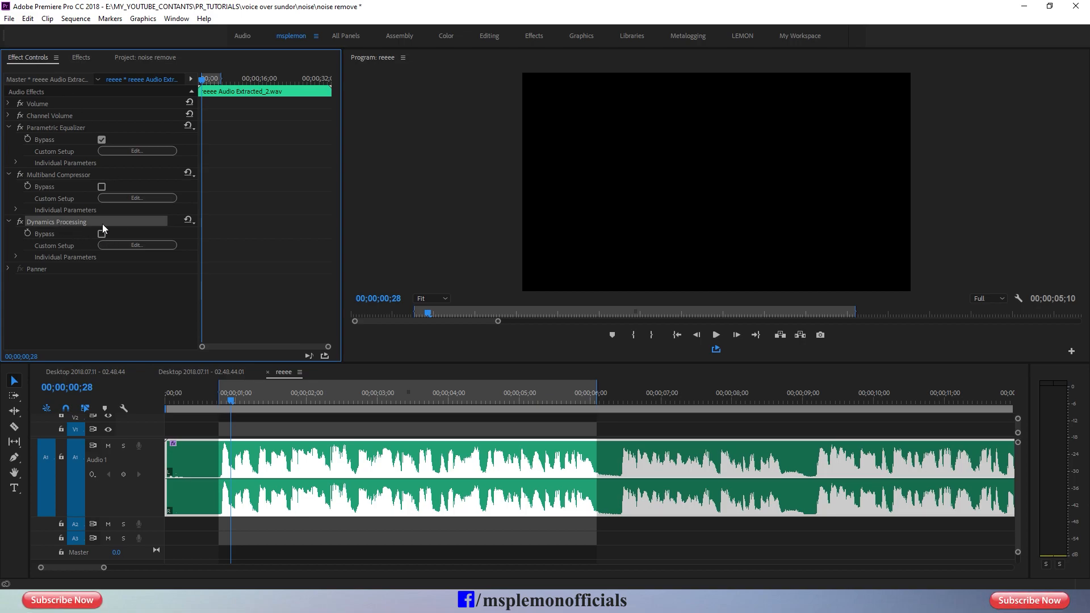
click(135, 244)
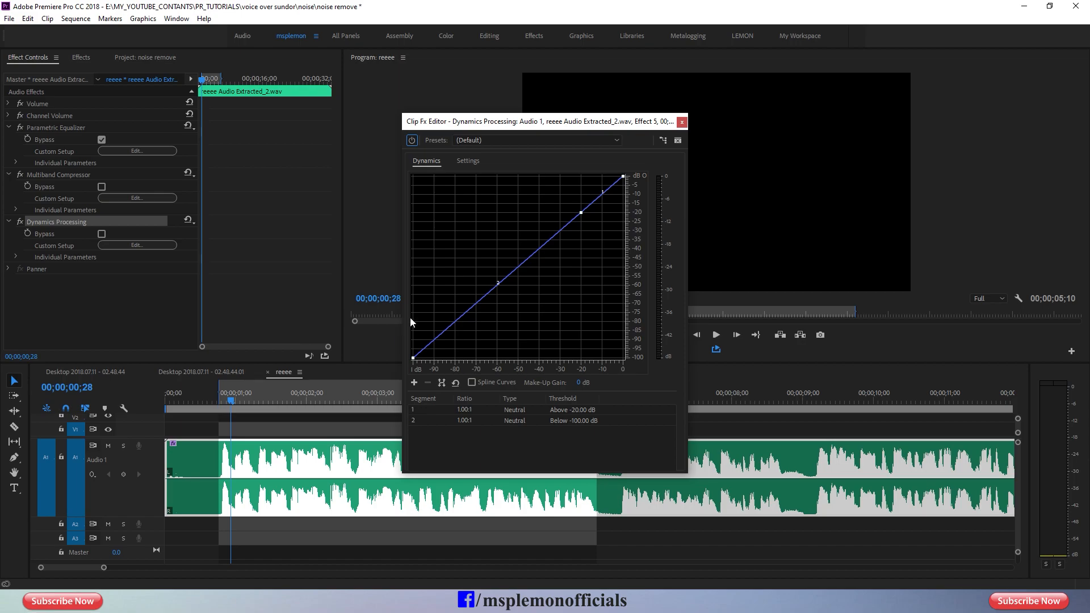
drag(574, 122, 218, 44)
click(206, 63)
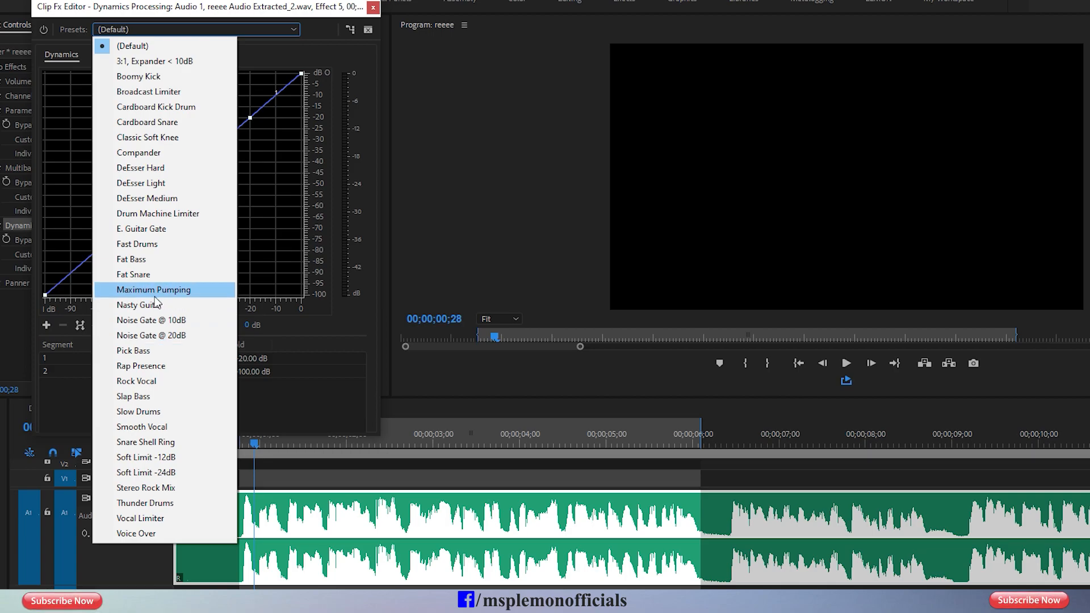
click(245, 190)
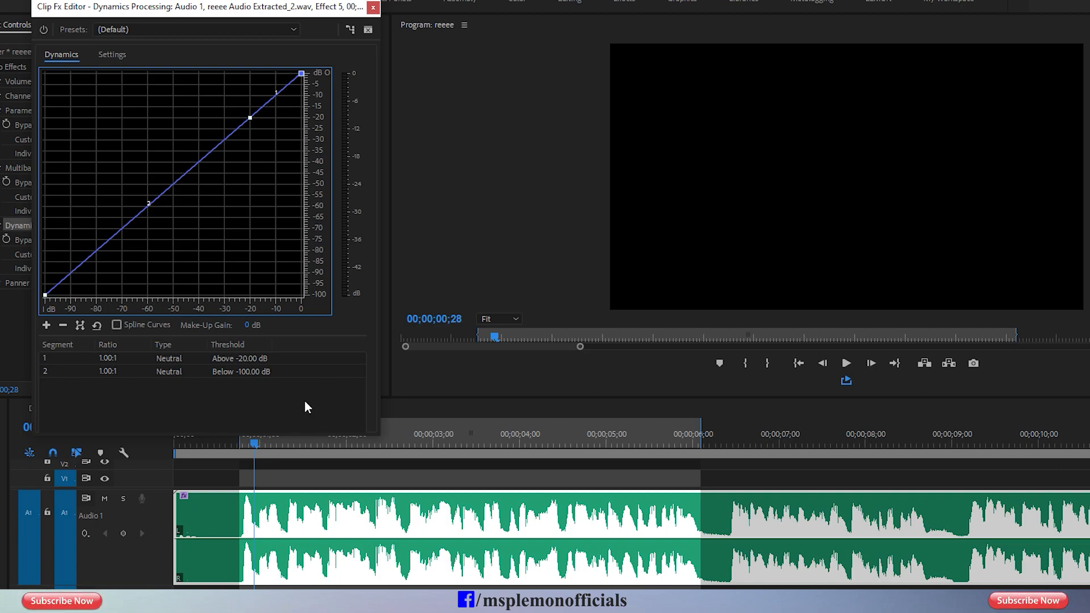
Play the range and try raising the dynamics curve above the diagonal with points near -67 dB and -45 dB
key(space)
drag(48, 295, 49, 289)
click(131, 214)
drag(136, 216, 129, 207)
drag(194, 162, 185, 145)
click(187, 149)
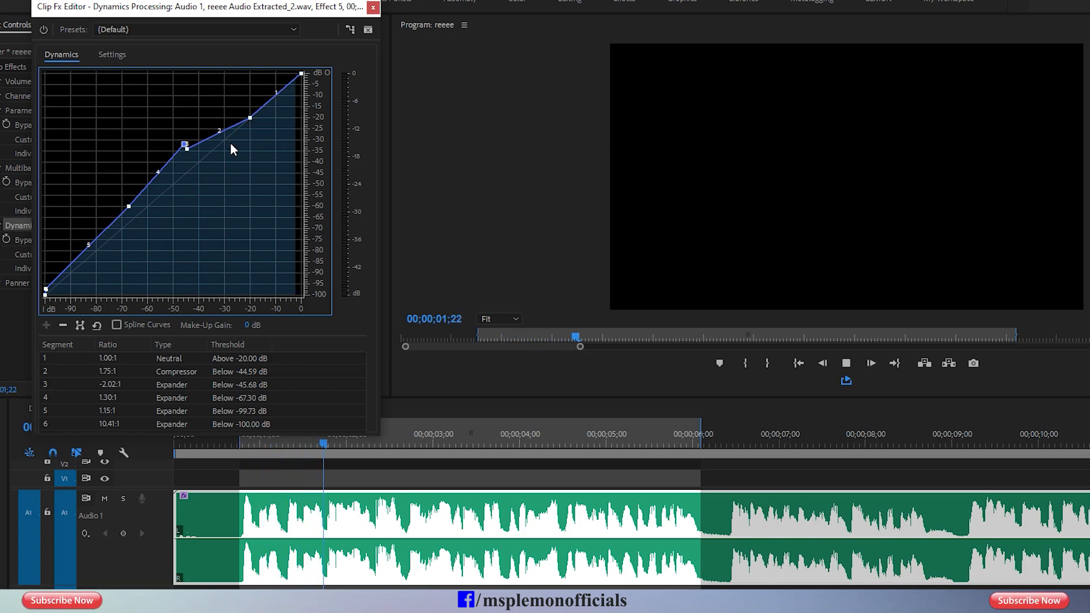
Try smoothing the raised curve by lifting the point near -21 dB and adjusting the points near -52 and -69 dB
drag(250, 118, 247, 99)
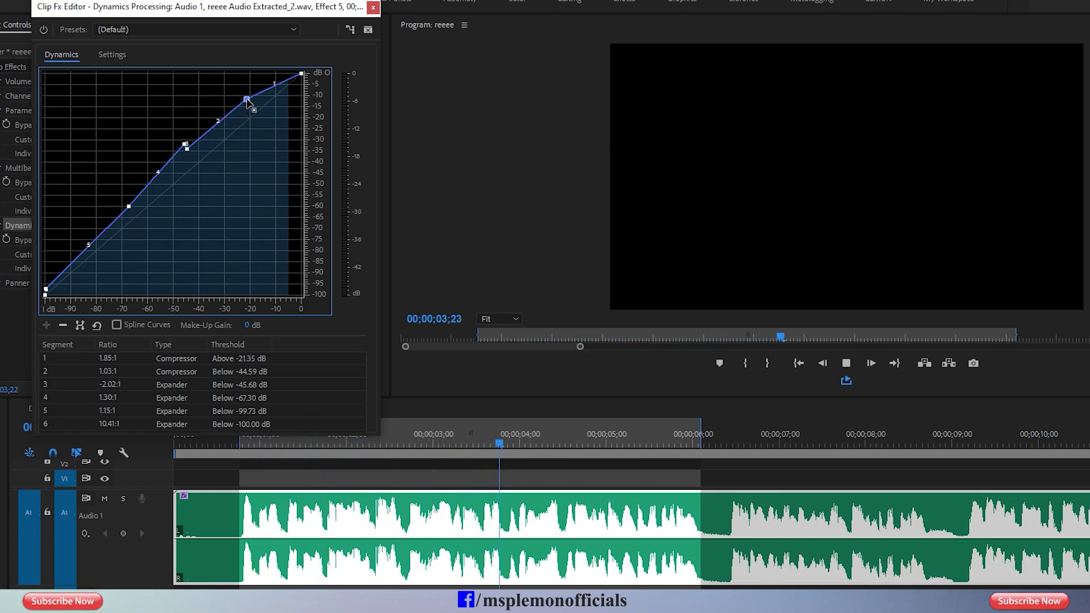
drag(187, 148, 168, 159)
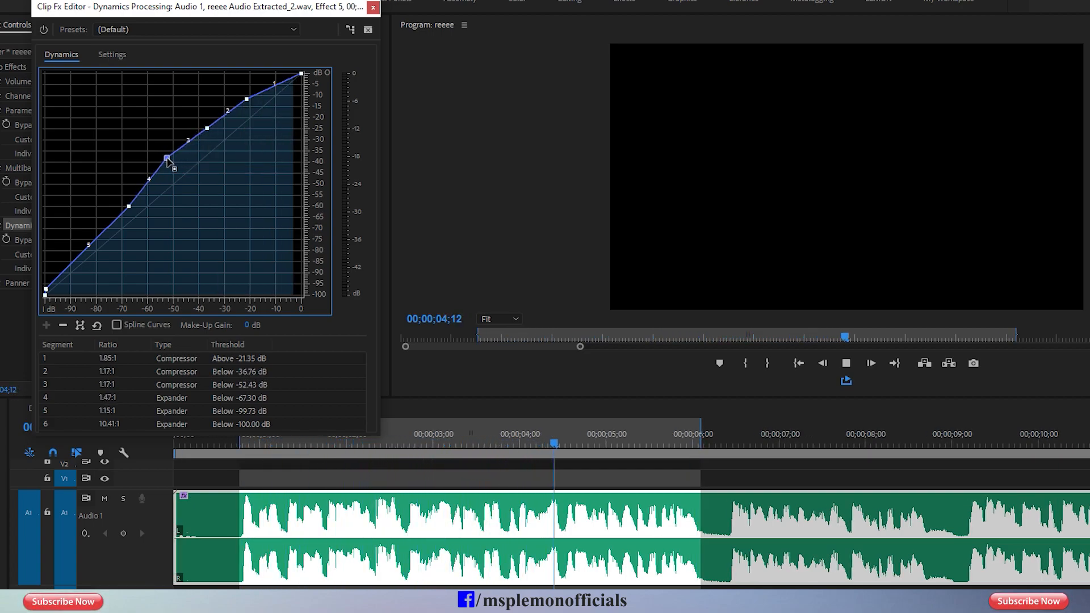
drag(129, 206, 124, 203)
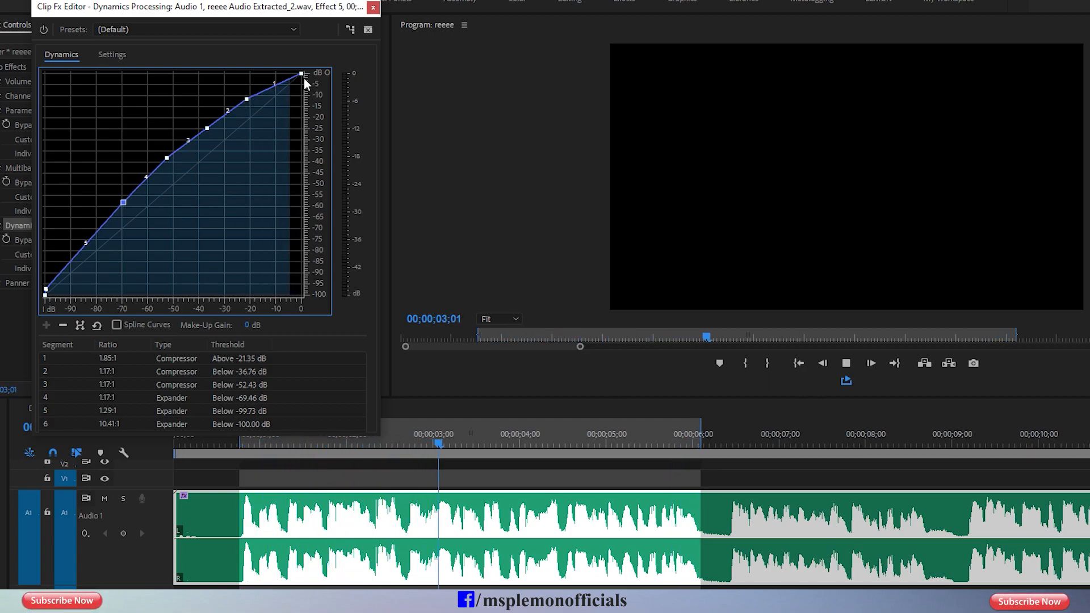
drag(247, 99, 246, 98)
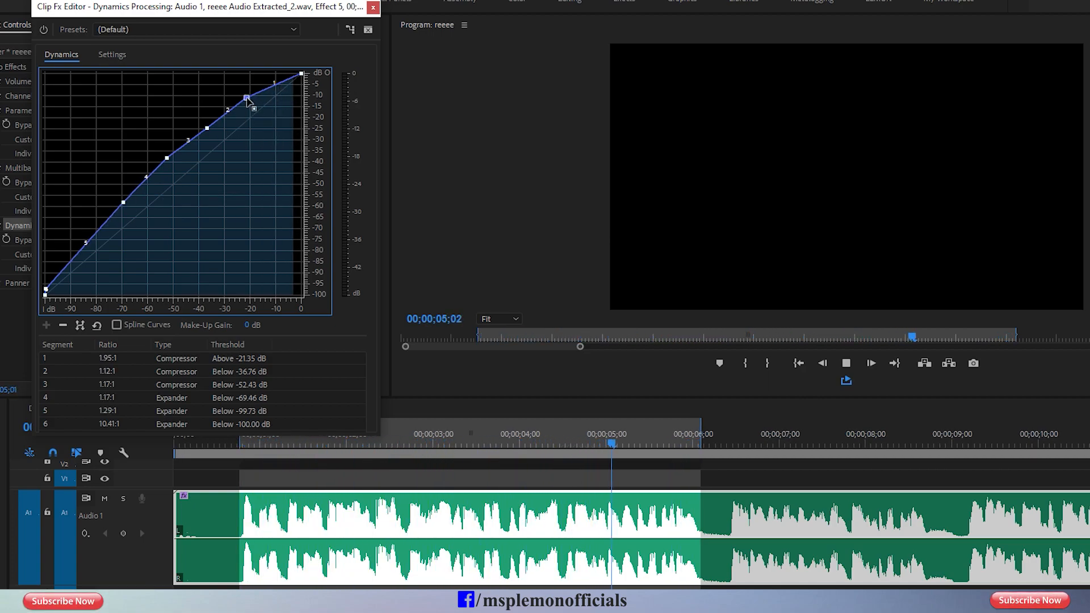
Switch Dynamics Processing off and on to compare the sound, and stop playback
click(45, 30)
click(45, 31)
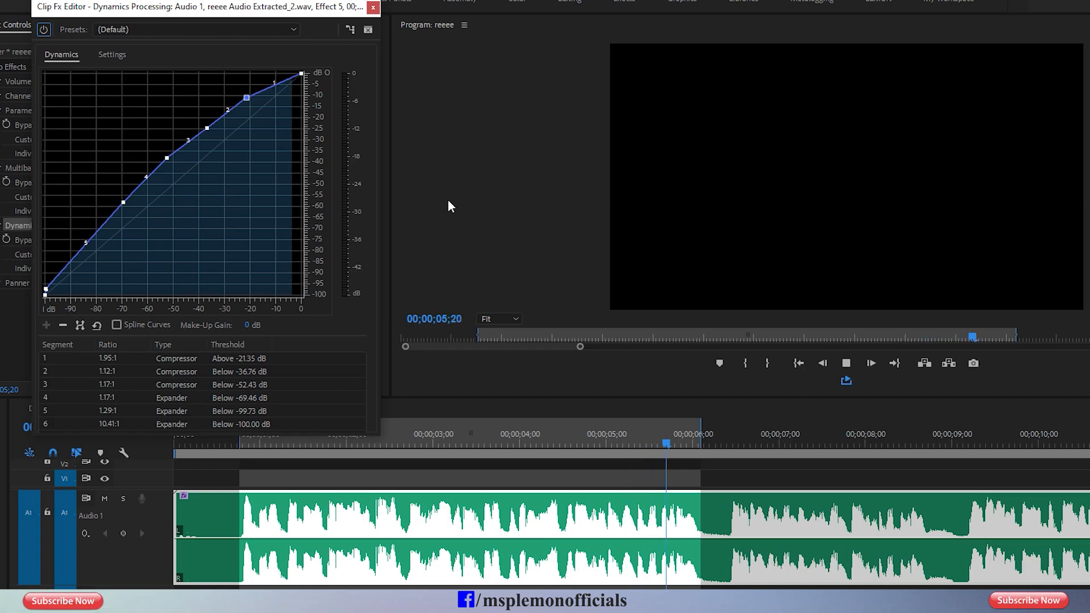
key(space)
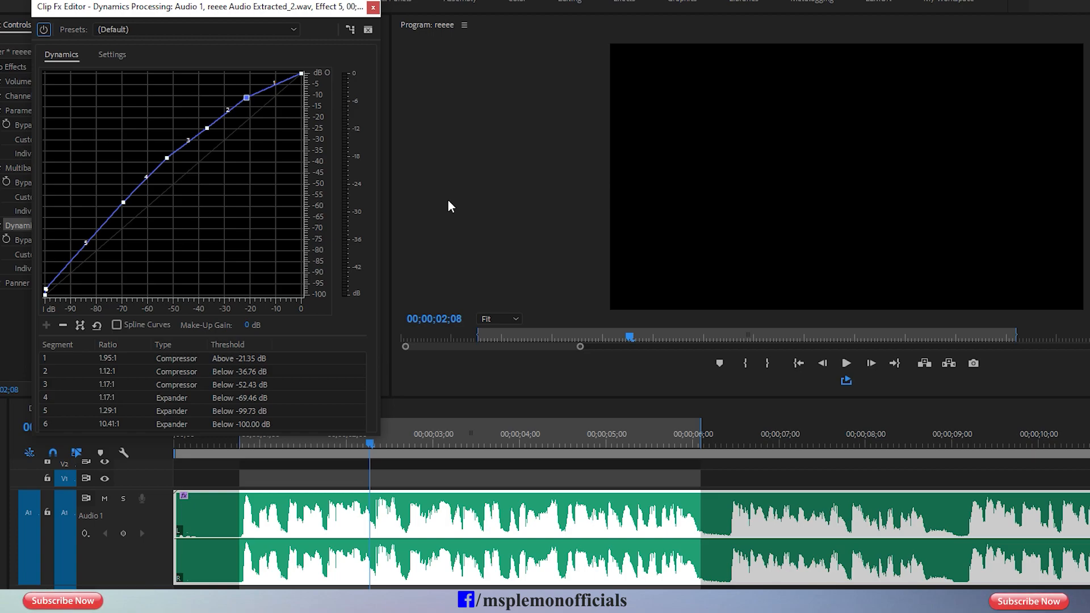
Try the Nasty Guitar and Broadcast Limiter presets of Dynamics Processing while playing the range
click(194, 29)
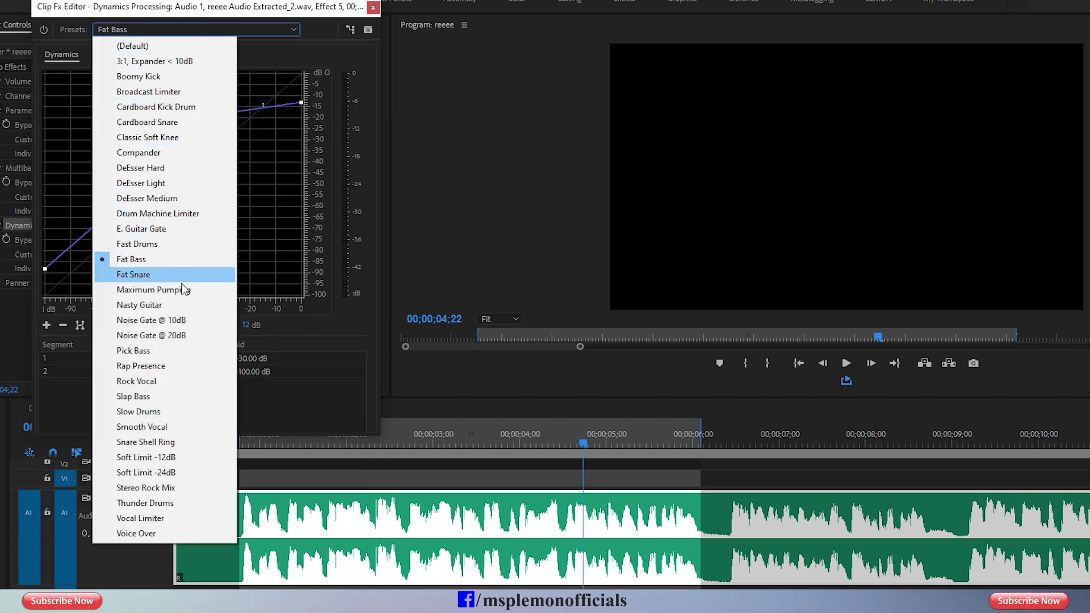
click(161, 305)
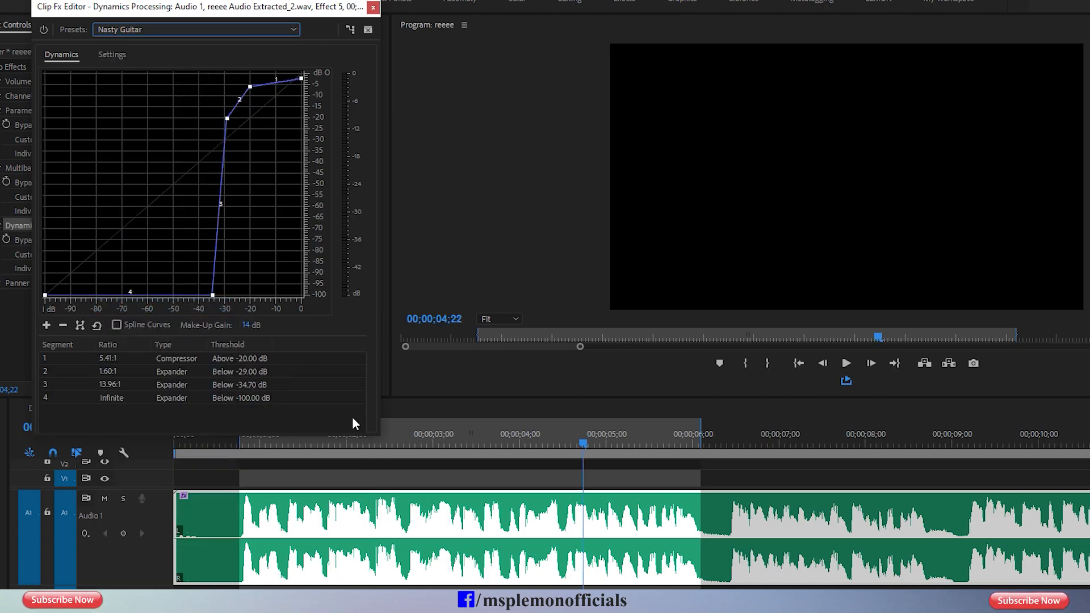
key(space)
click(205, 29)
click(171, 90)
key(space)
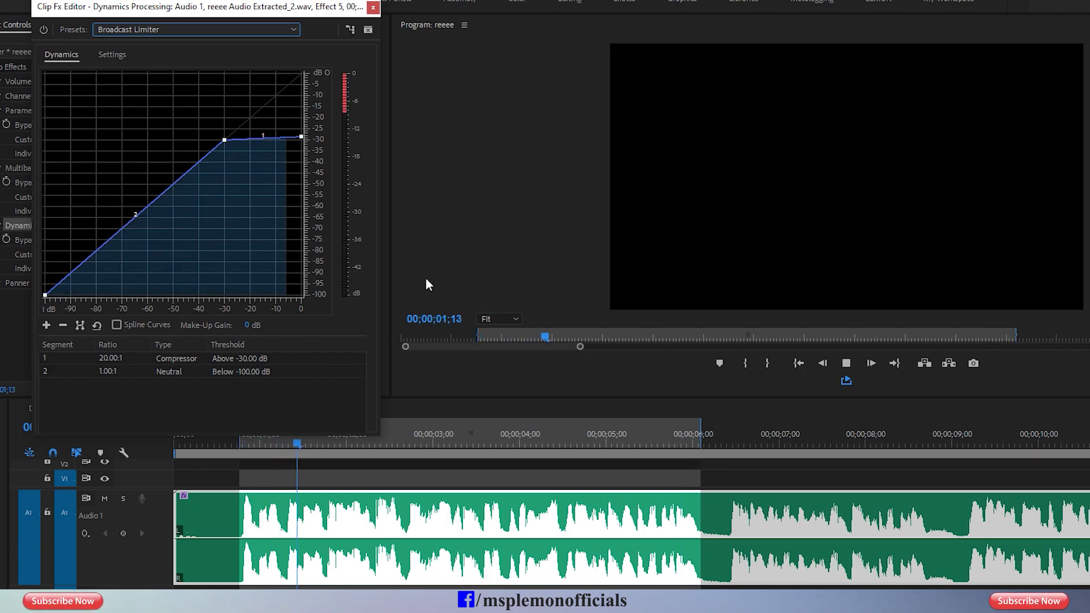
key(space)
Load the (Default) preset in Dynamics Processing and delete the stray extra point near -20 dB on the curve
click(196, 29)
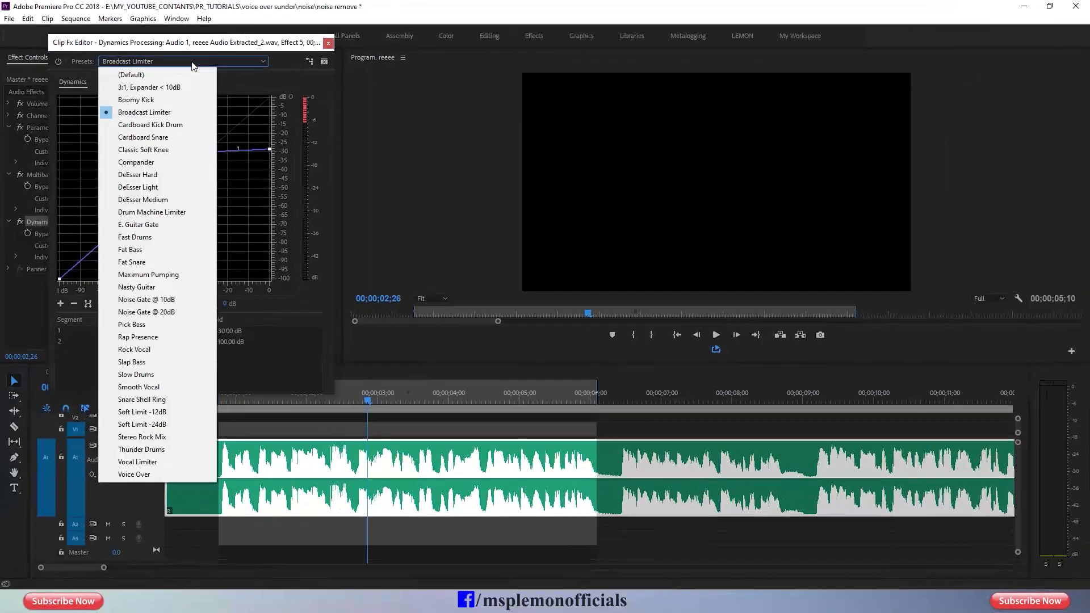
click(125, 43)
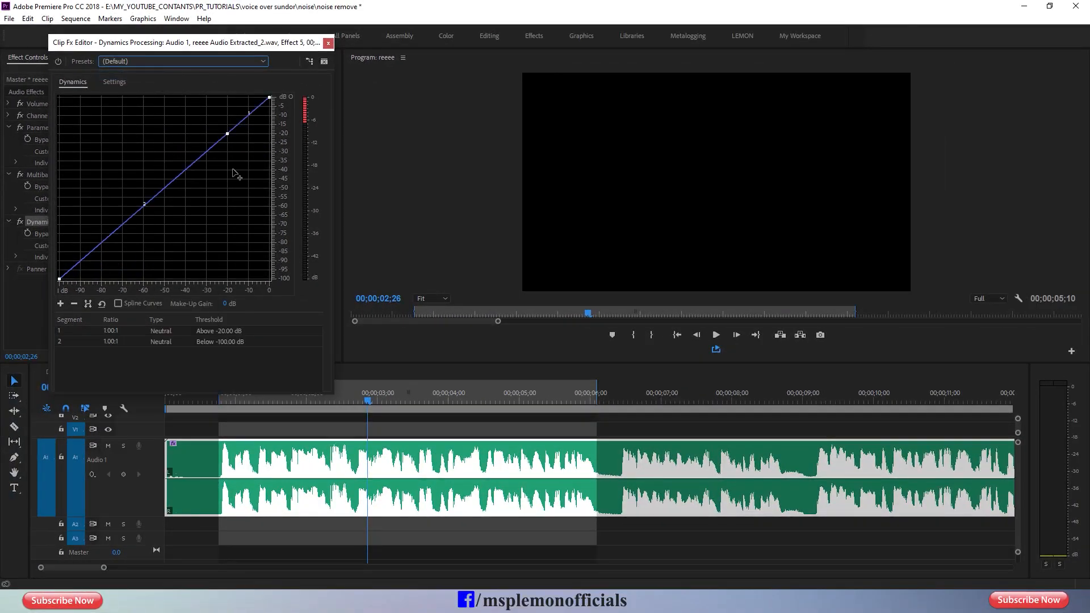
click(222, 132)
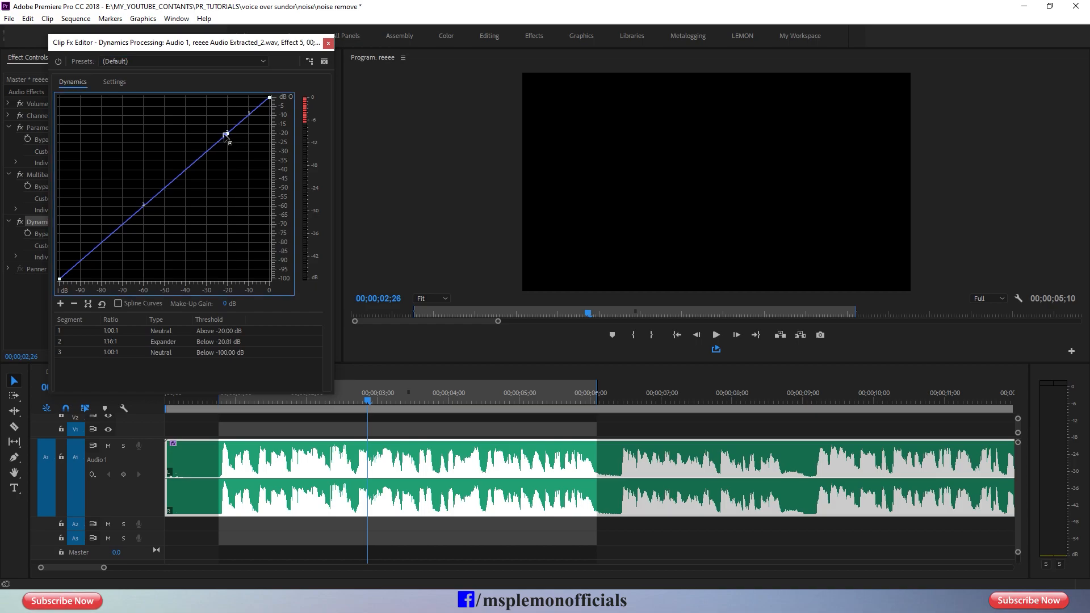
key(Delete)
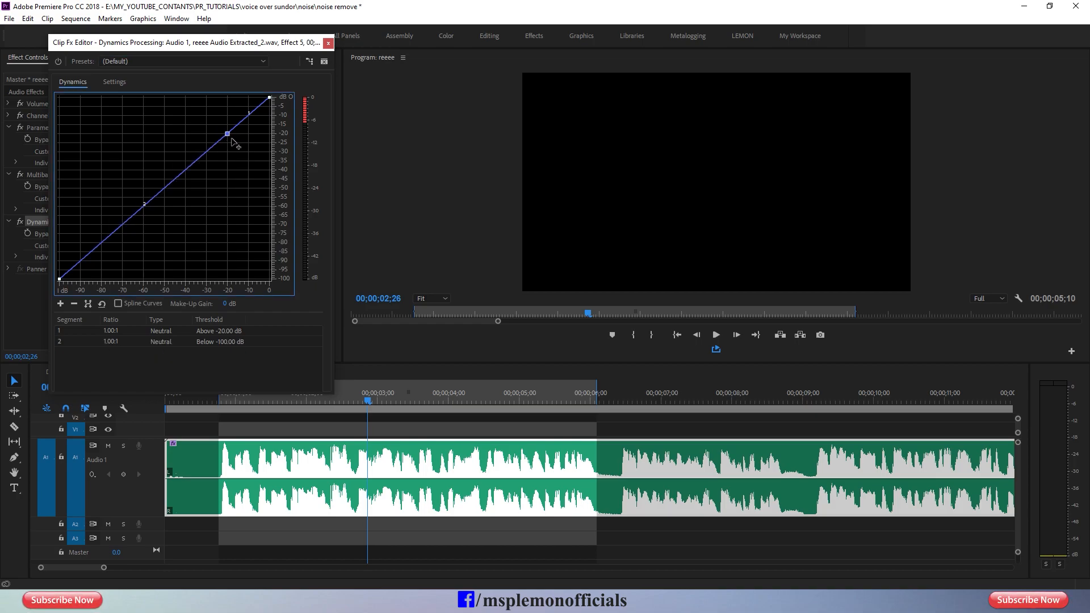
Raise the dynamics curve above the diagonal with points at about -72, -35, -24 and -16 dB, and close the editor
mouse_move(227, 134)
mouse_down()
mouse_move(228, 120)
mouse_move(207, 134)
mouse_up()
click(225, 134)
drag(112, 227, 119, 211)
drag(207, 134, 234, 114)
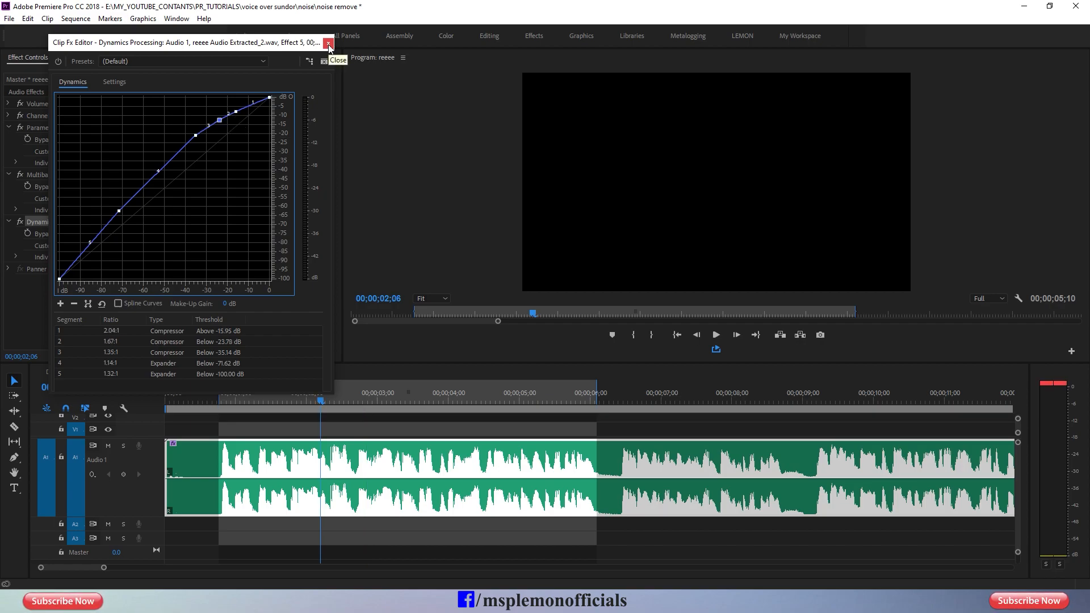
click(329, 45)
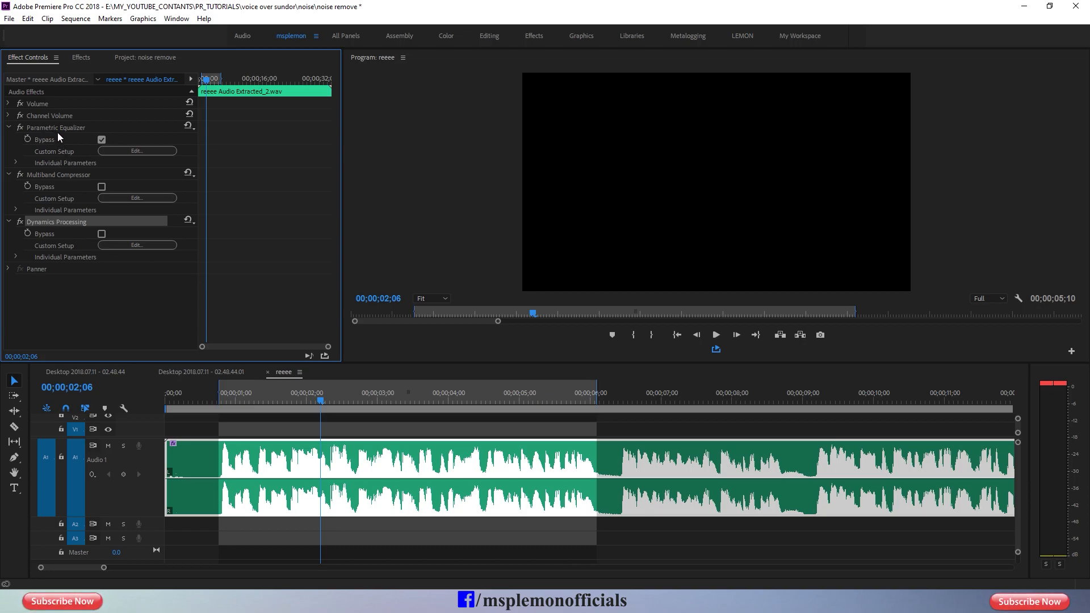
click(72, 128)
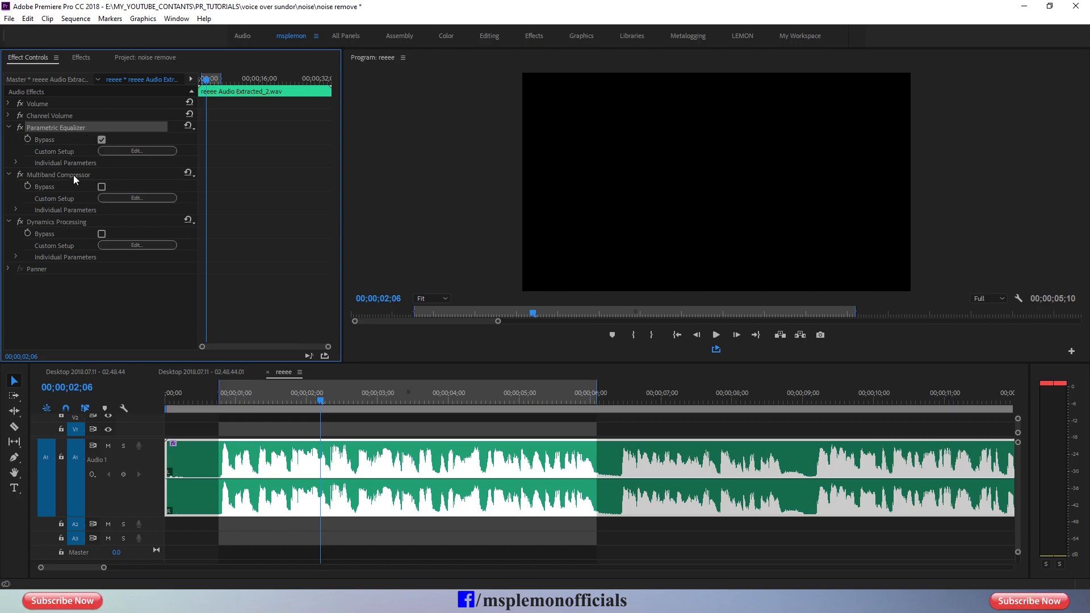
click(63, 223)
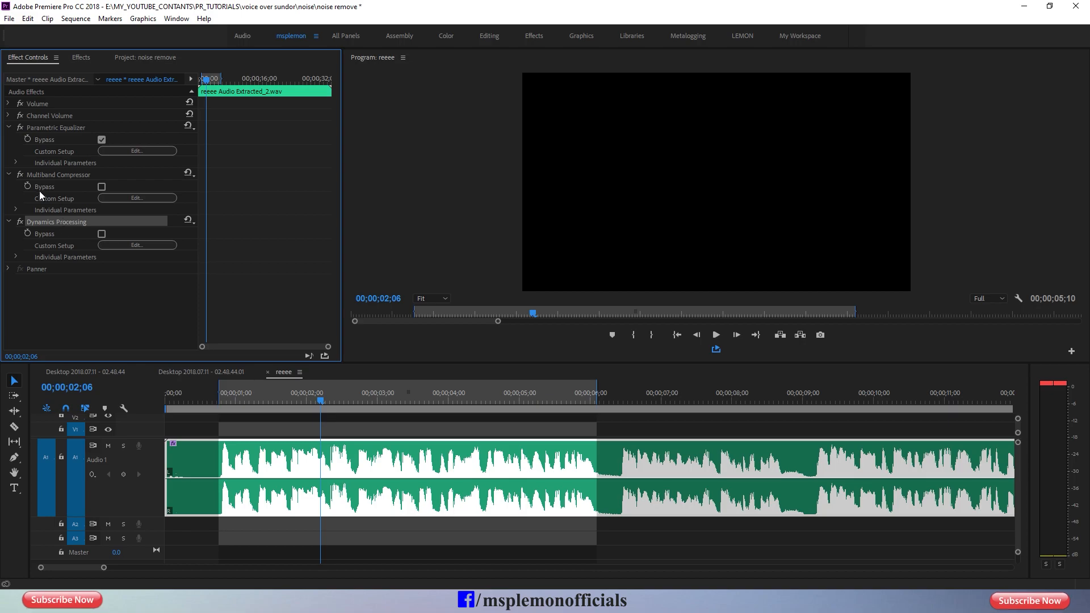
click(78, 177)
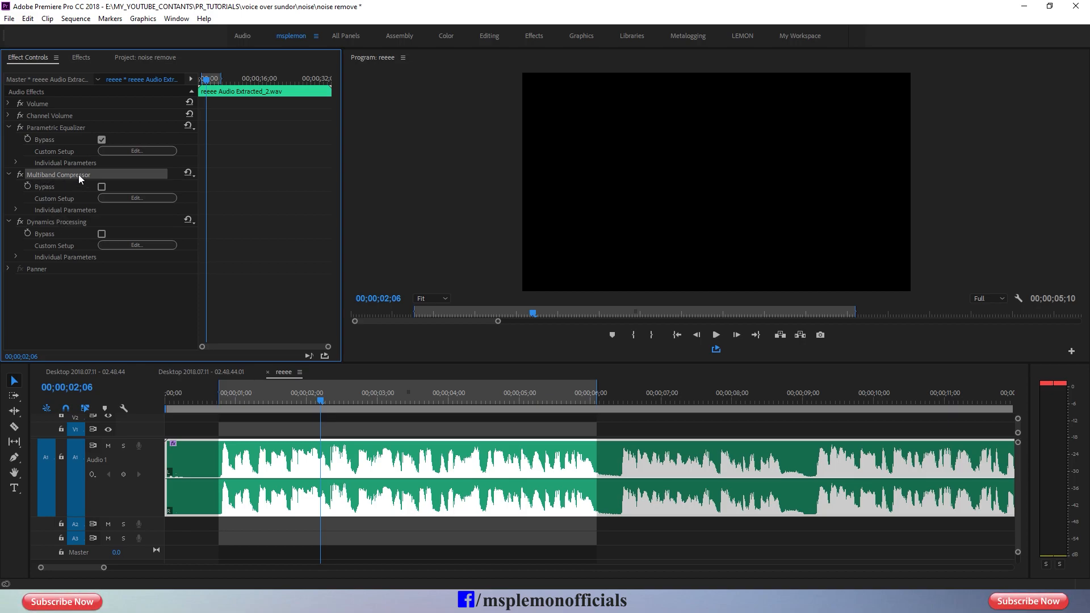
click(55, 129)
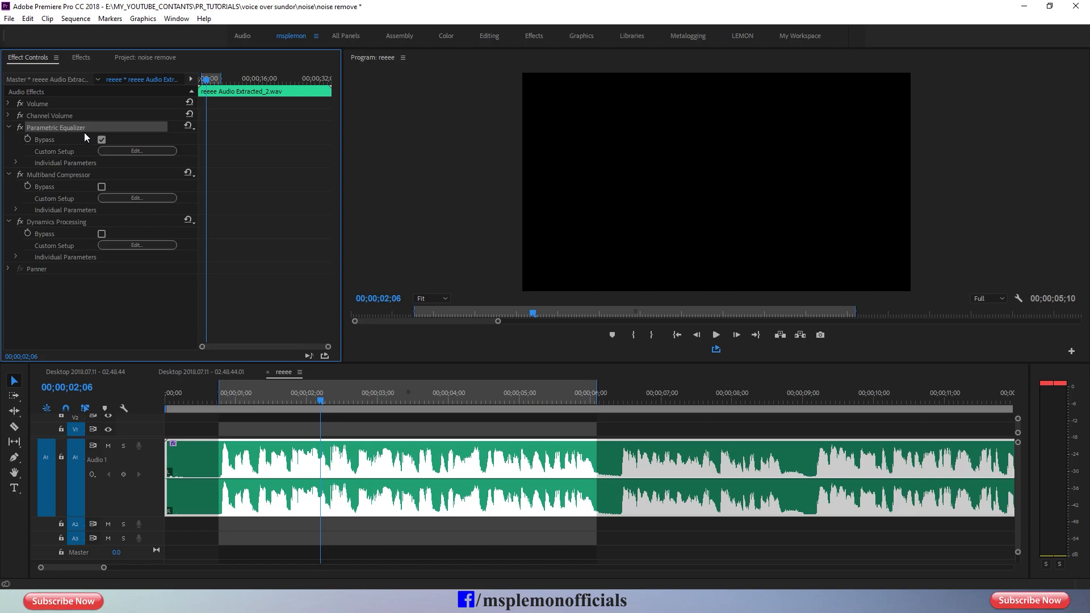
click(74, 222)
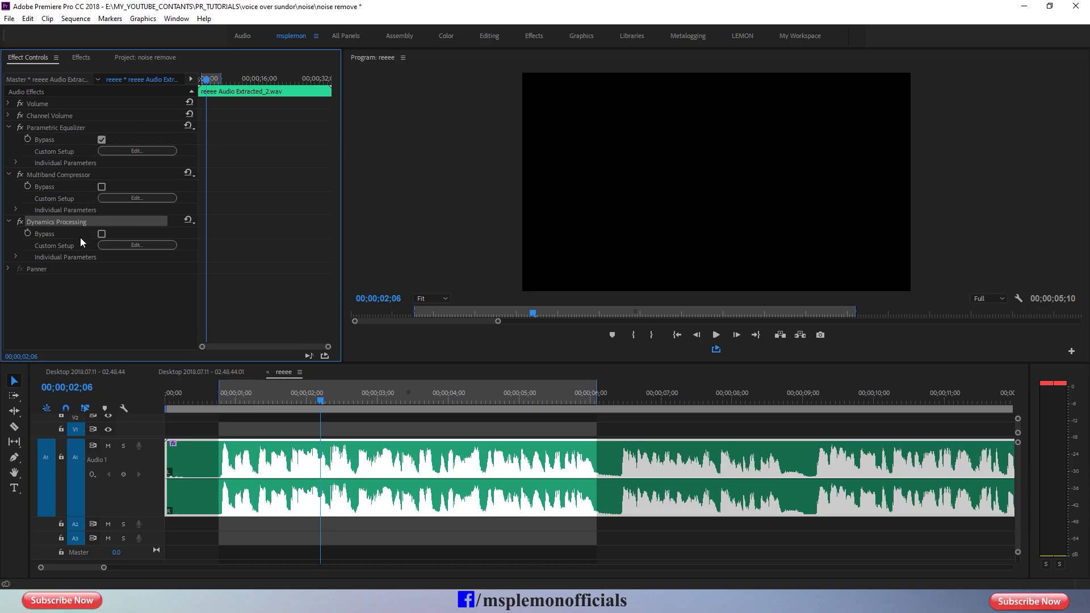
click(80, 304)
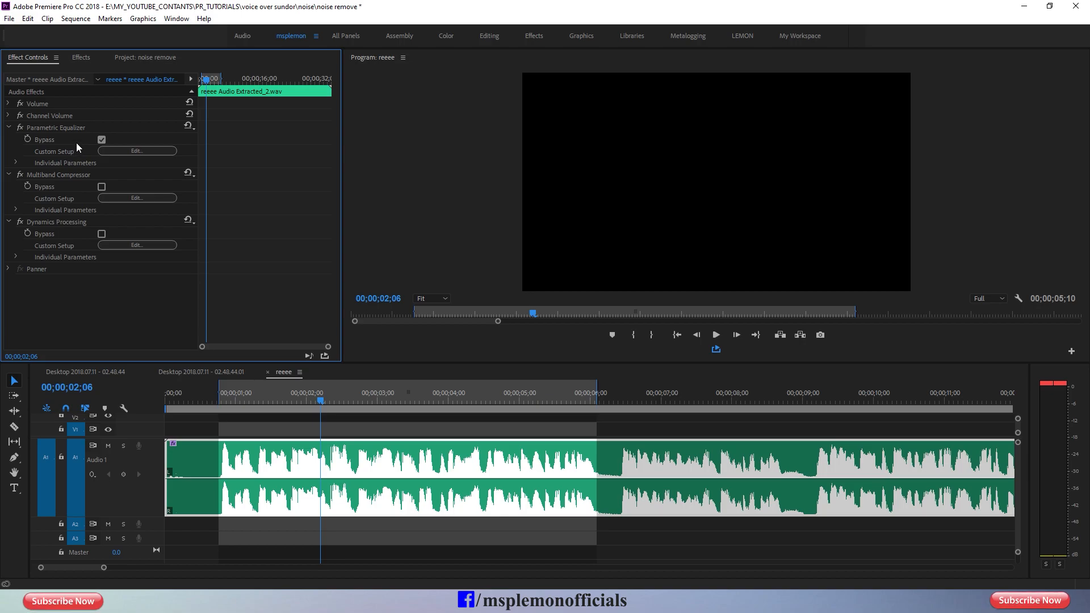
Clear the effects search and apply the saved Parametric Equalizer Preset(lemon) to the clip on Audio 1
click(82, 57)
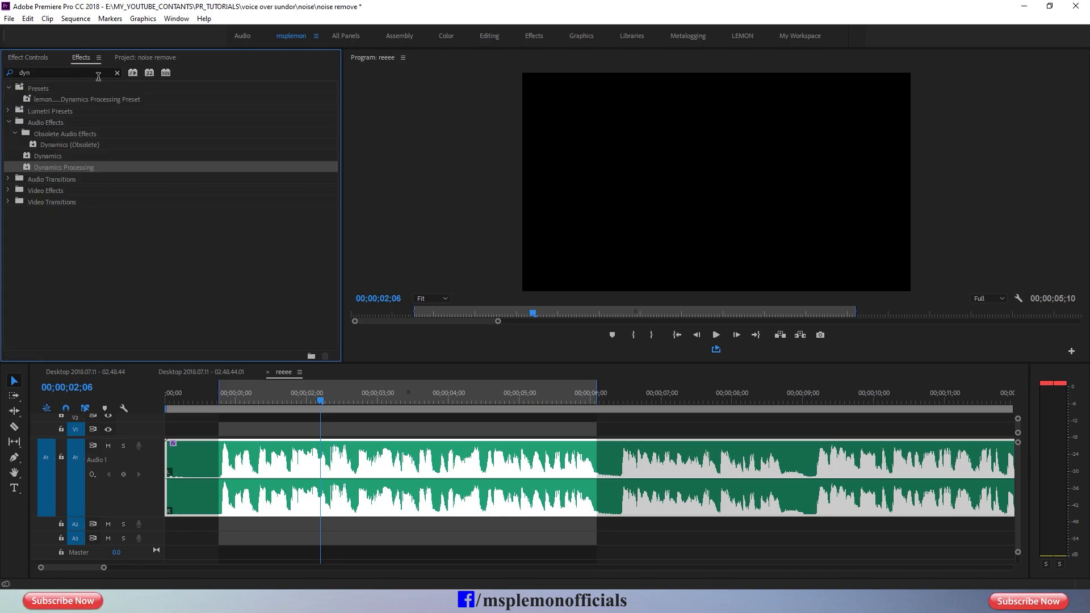
click(43, 88)
click(8, 88)
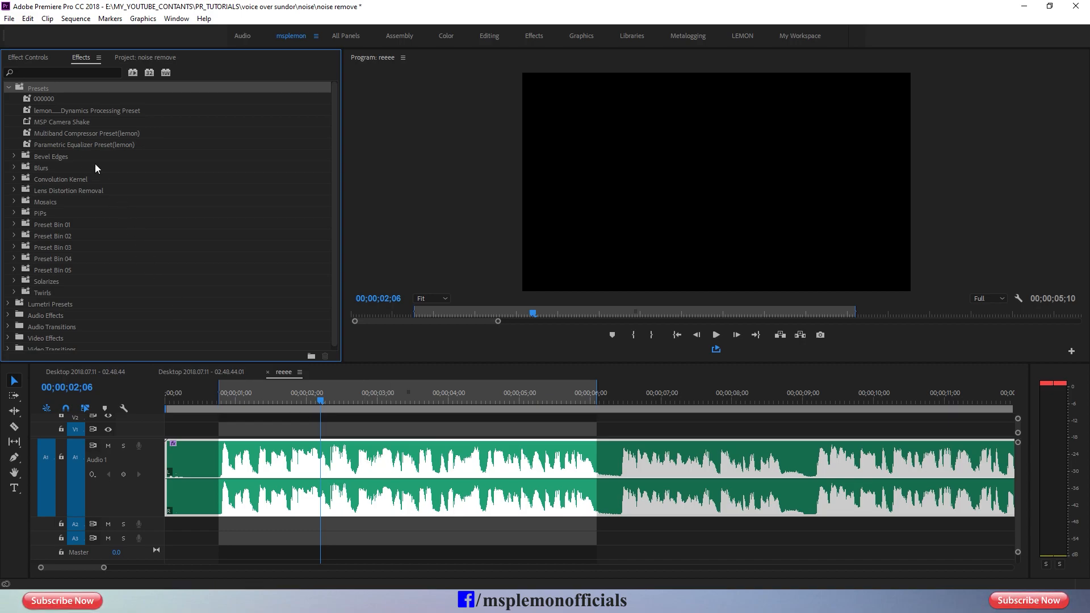
drag(74, 145, 370, 503)
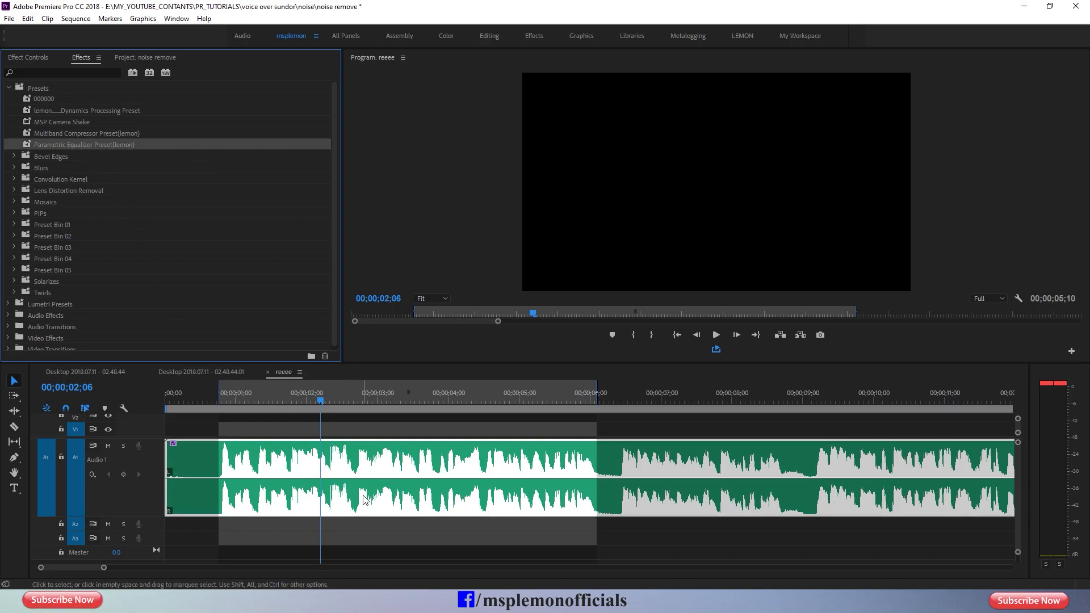
Examine the equalizer curve of the newly added Parametric Equalizer preset in its editor and close it
click(28, 57)
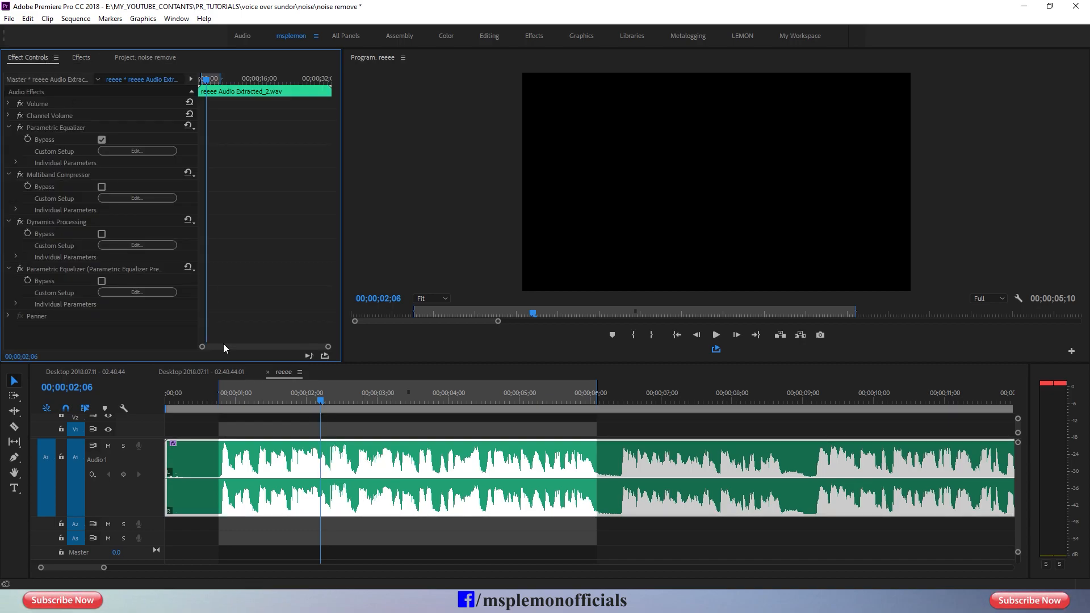
click(144, 292)
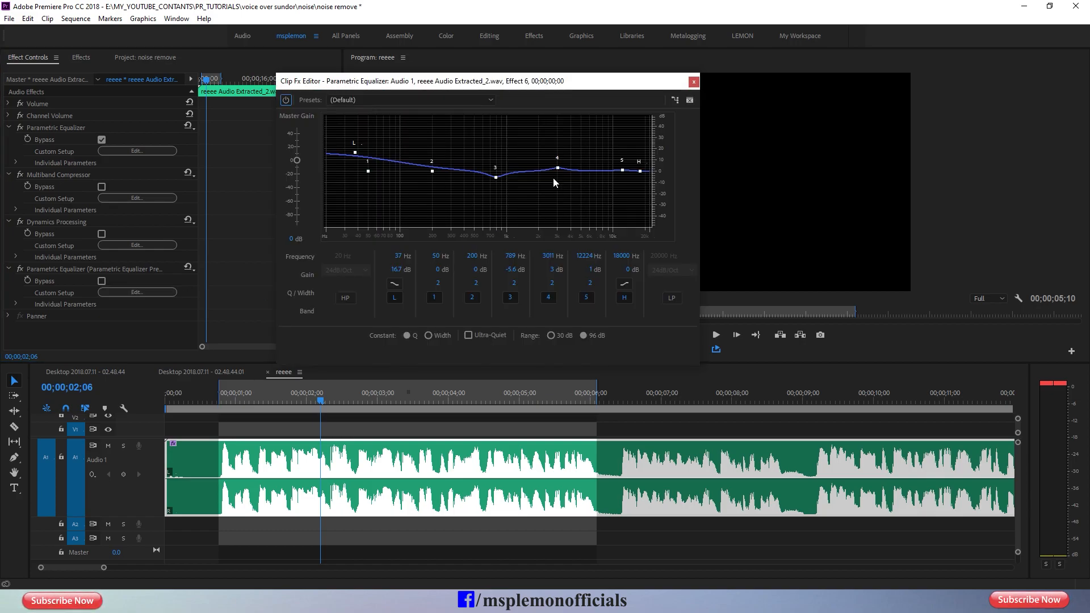
click(693, 83)
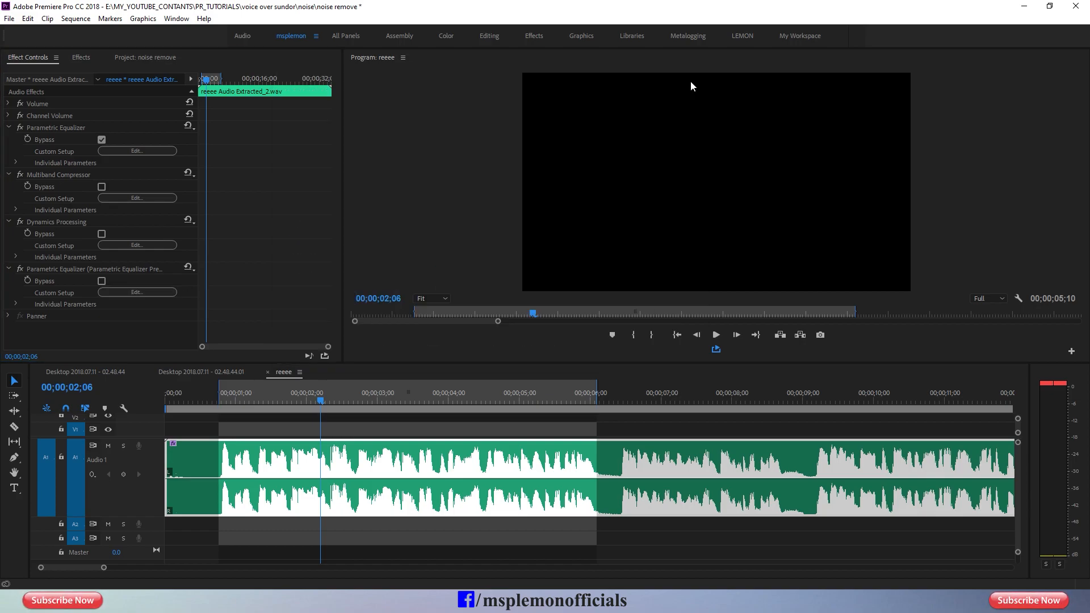
click(81, 58)
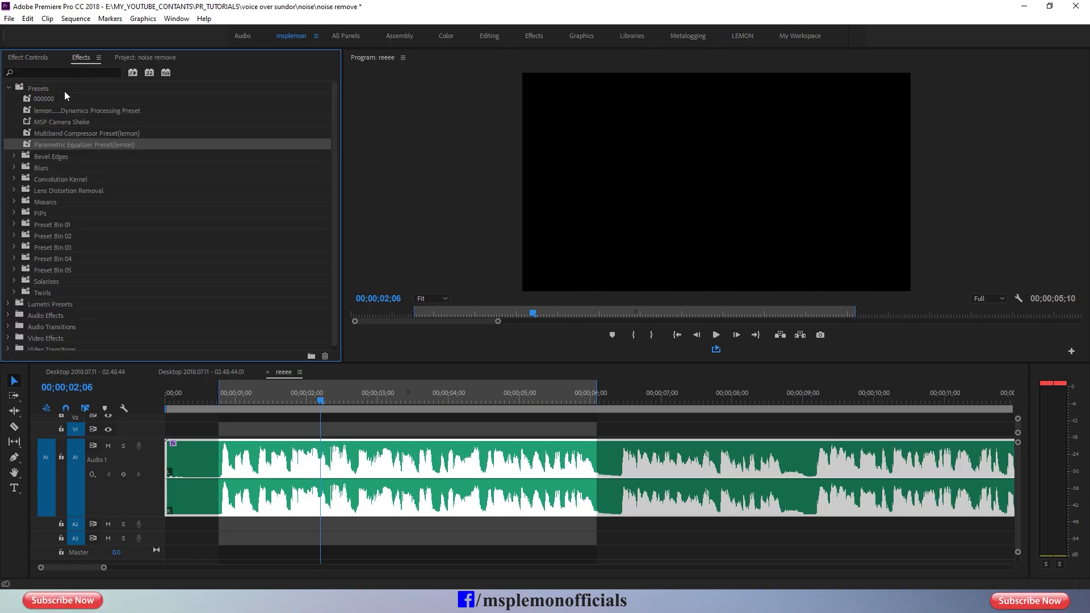
click(36, 56)
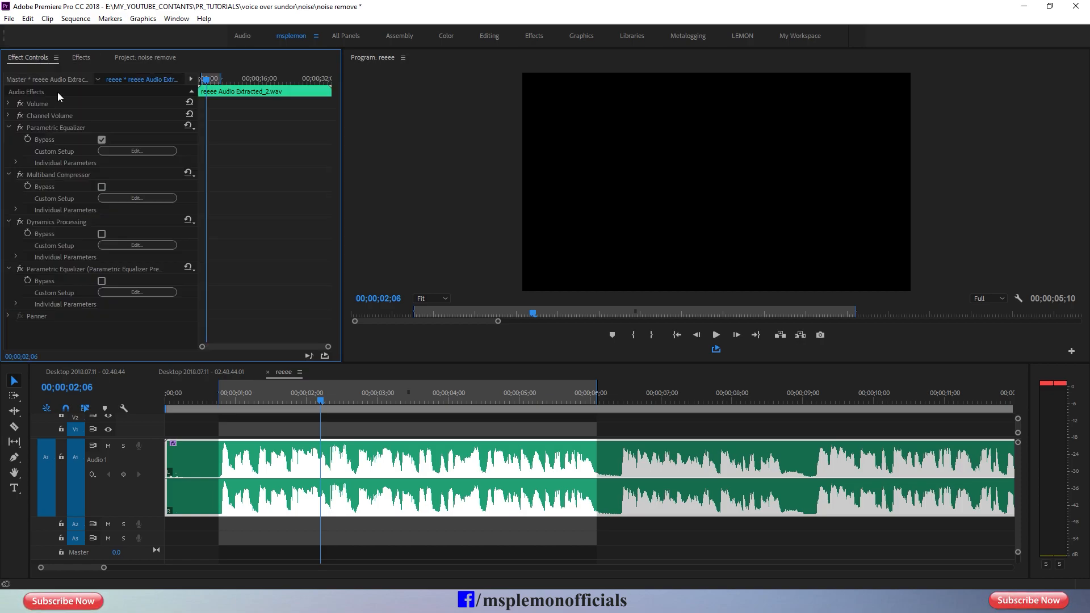
Save the clip's Dynamics Processing effect as a preset named 11111, keeping the Scale type
click(74, 220)
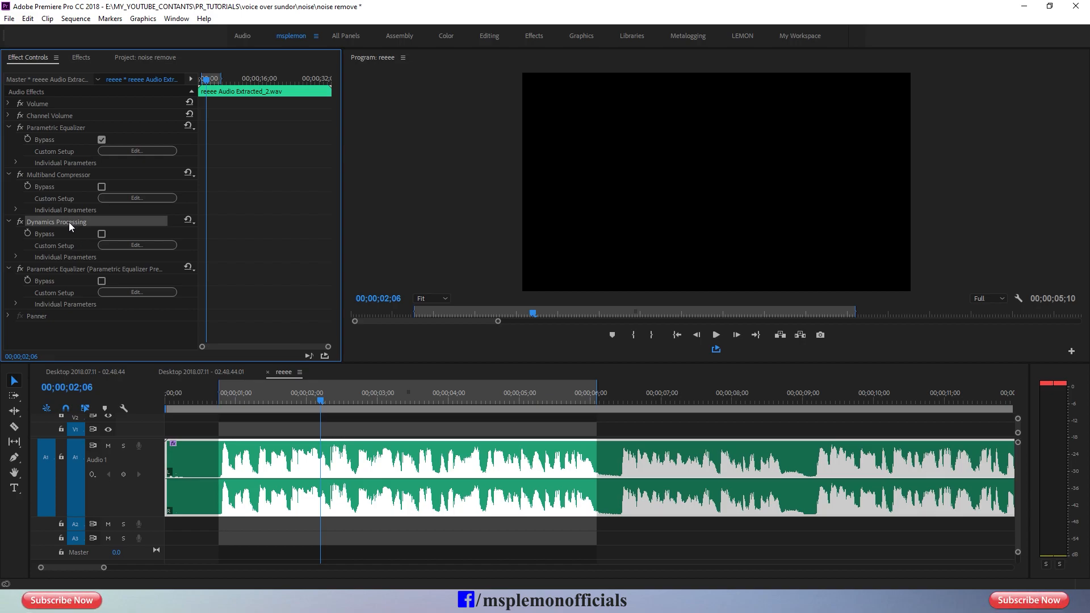
right_click(70, 222)
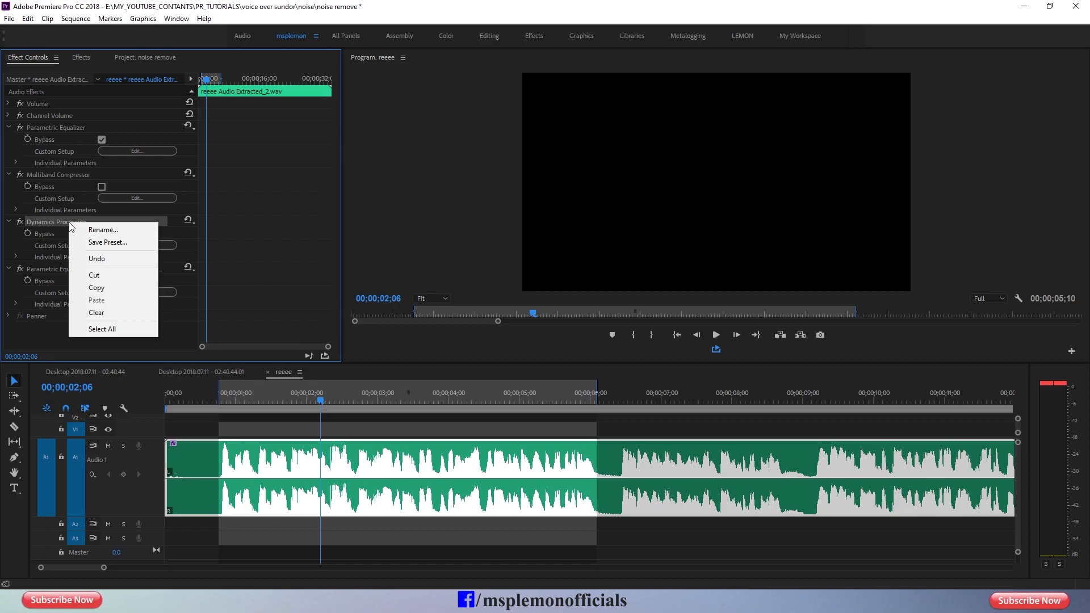
click(112, 243)
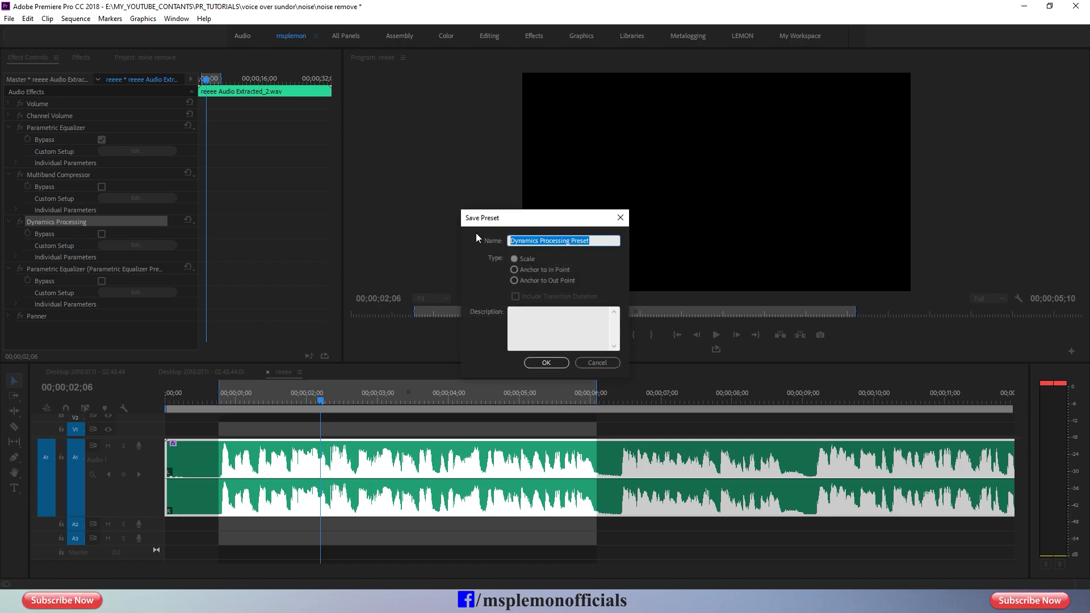
text(11111)
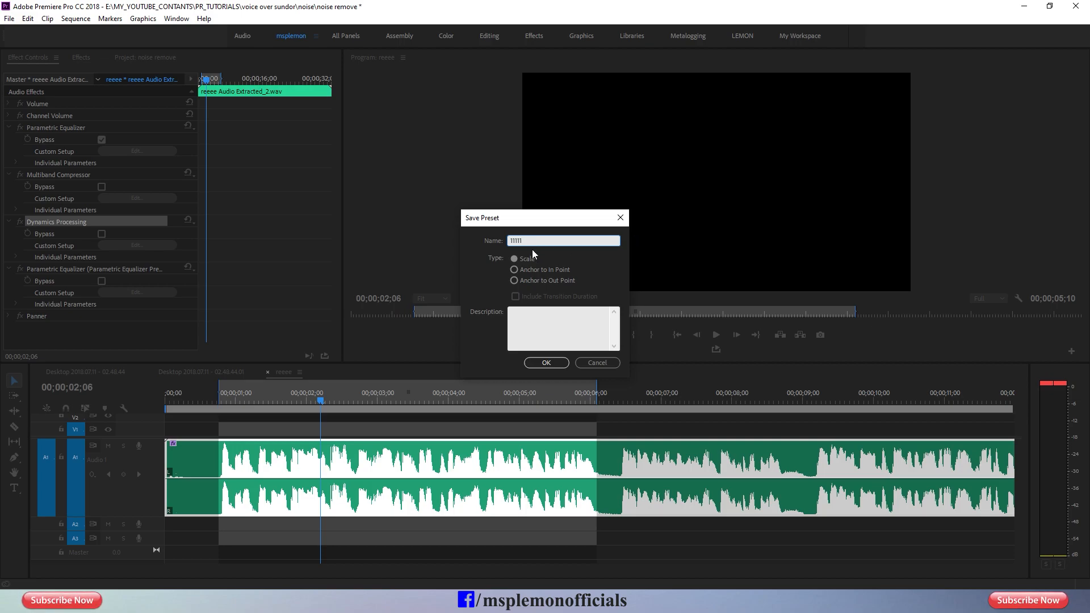
click(549, 363)
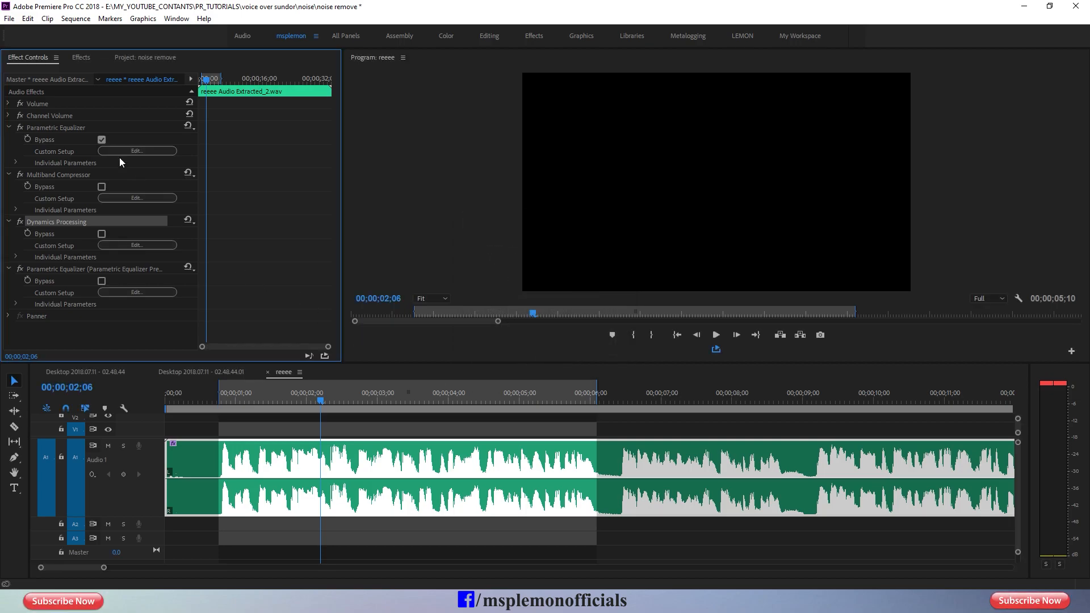
Apply the saved 11111 preset to the clip on Audio 1
click(84, 59)
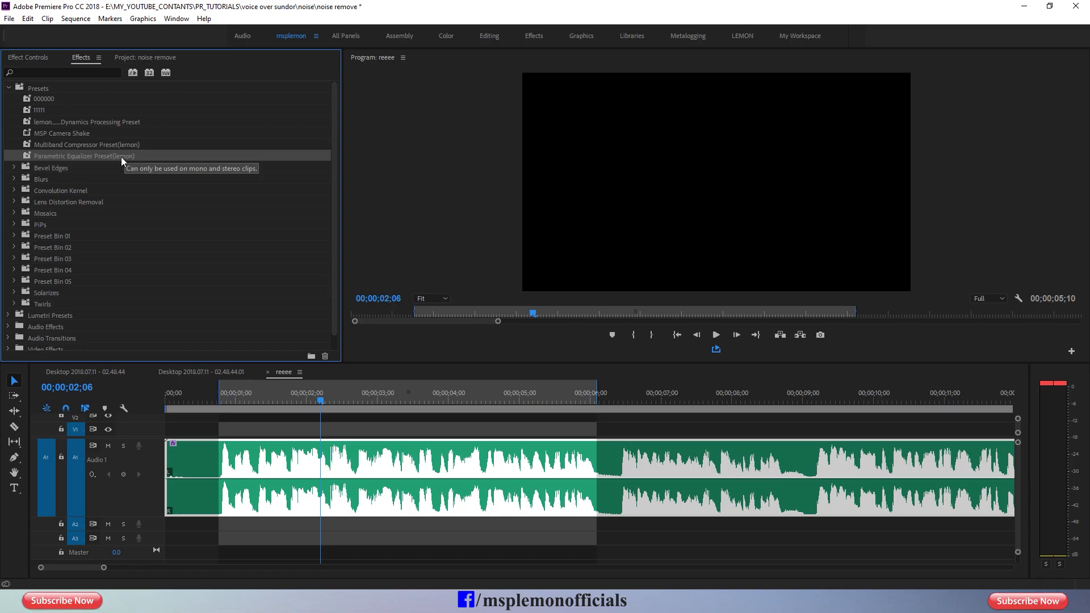
click(43, 111)
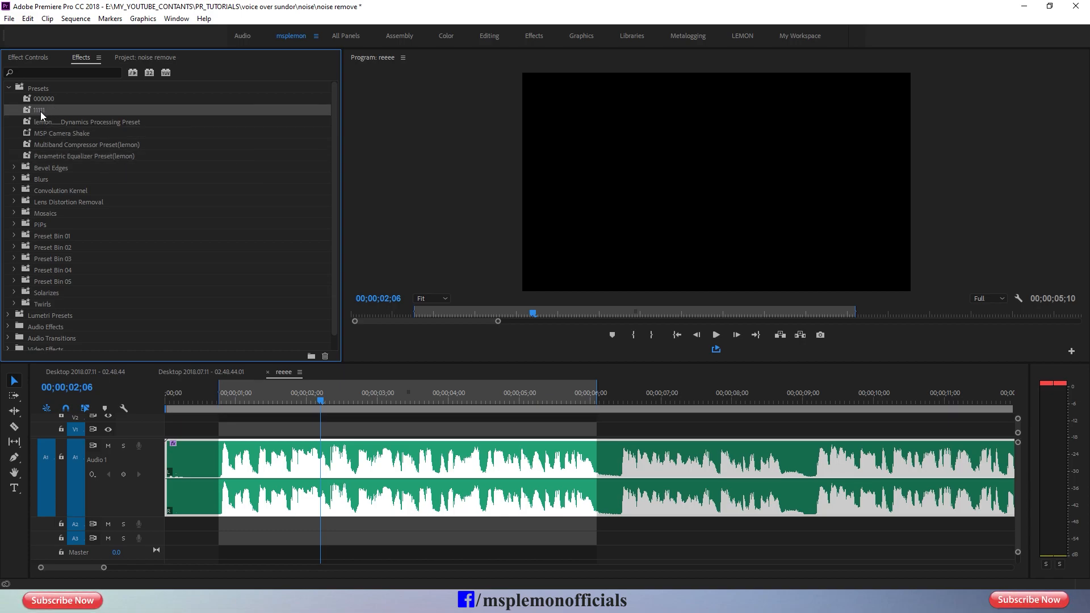
drag(36, 109, 336, 461)
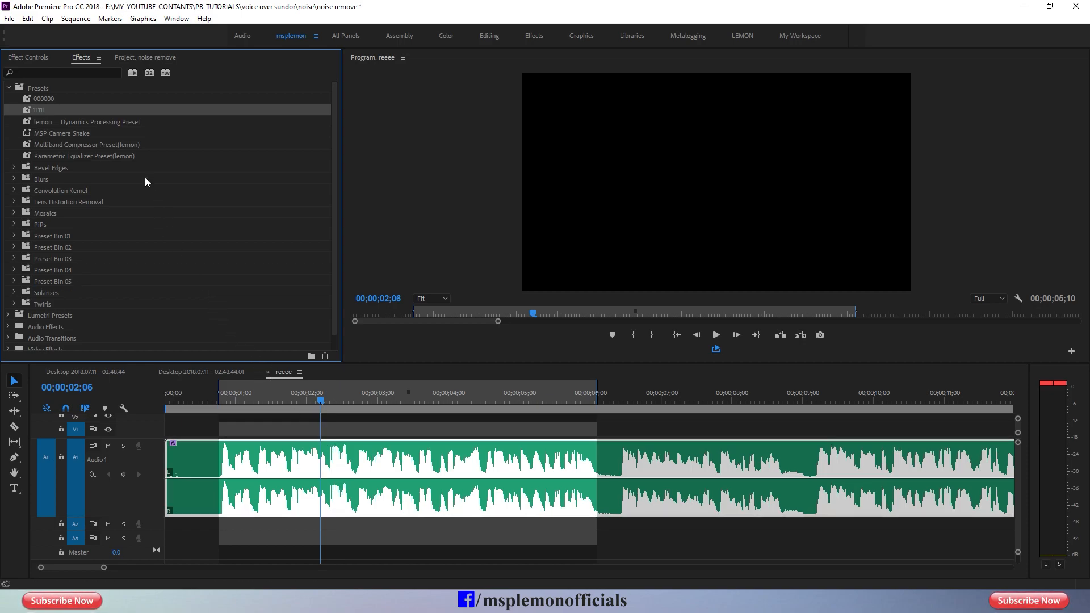
Examine the dynamics curve of the second Dynamics Processing (11111) effect in its editor and close it
click(45, 59)
click(86, 174)
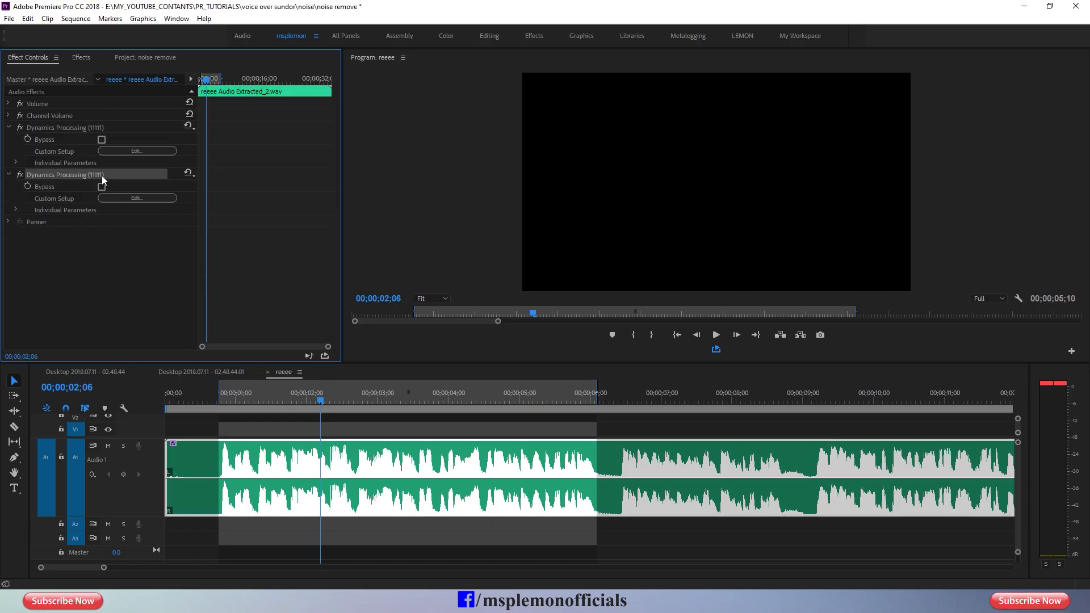
click(135, 198)
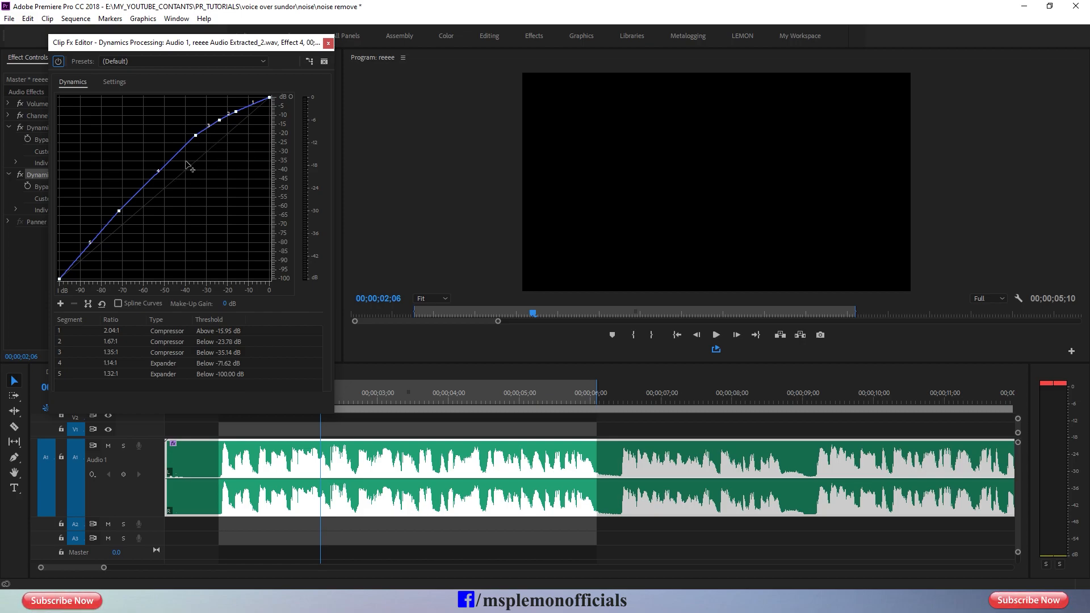
click(328, 43)
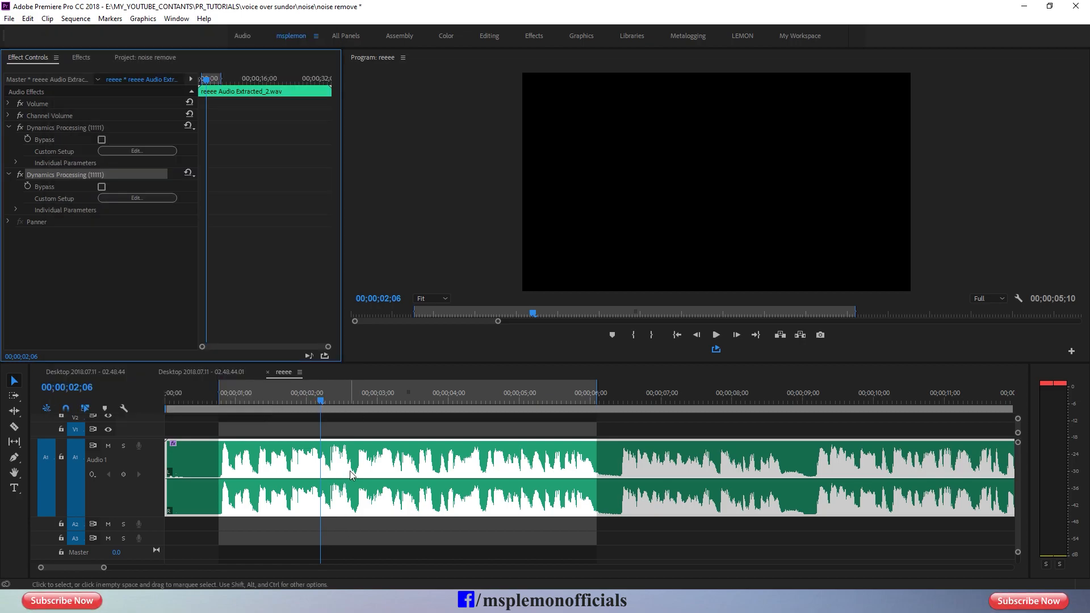